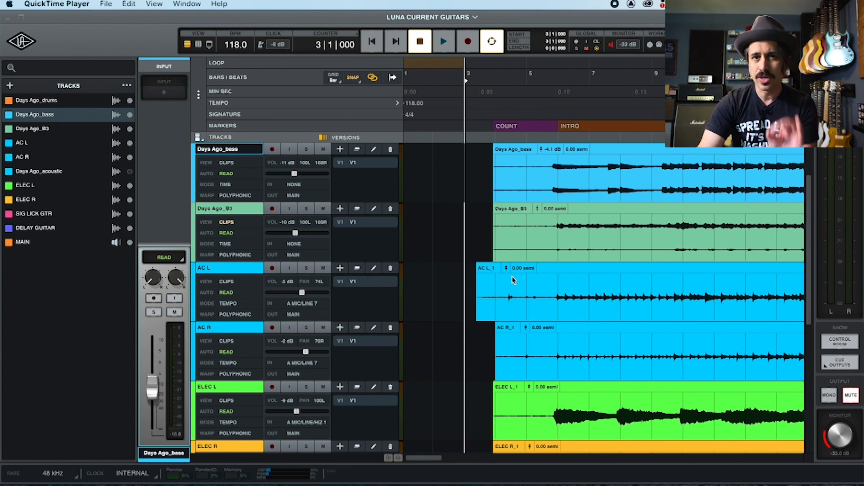
# Examine the AC L clip along the timeline and the available grid resolutions
pyautogui.click(563, 269)
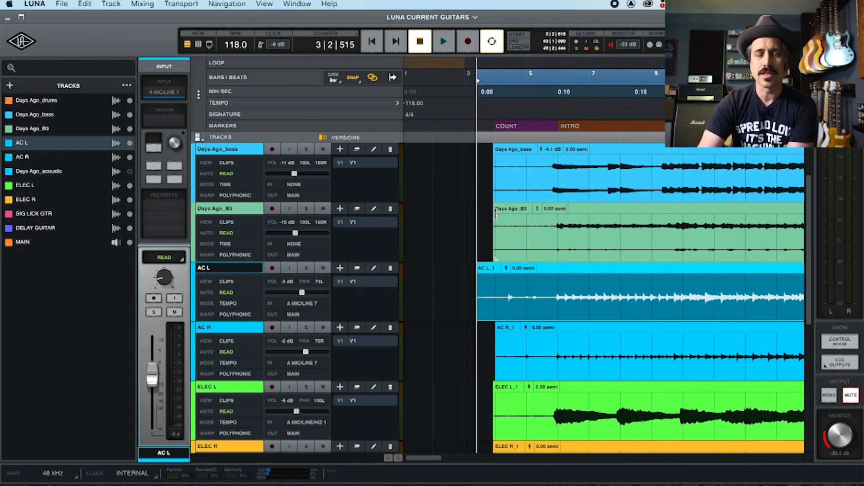
pyautogui.press('r')
pyautogui.press('r')
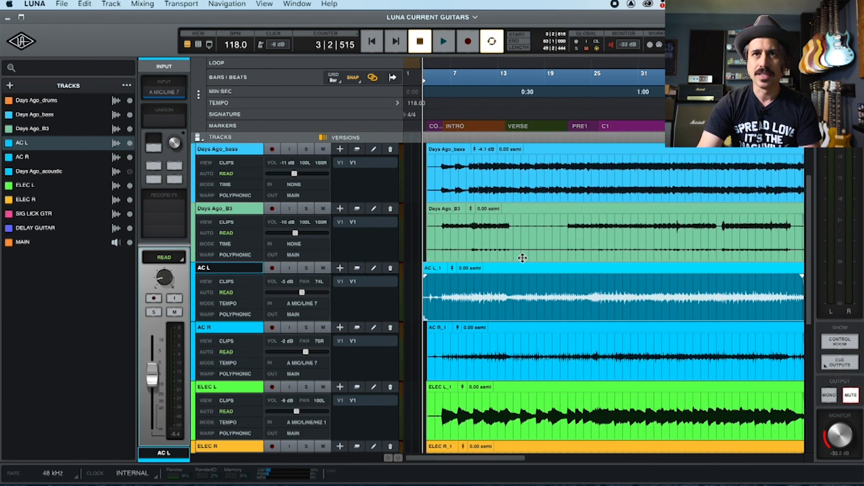
pyautogui.press('r')
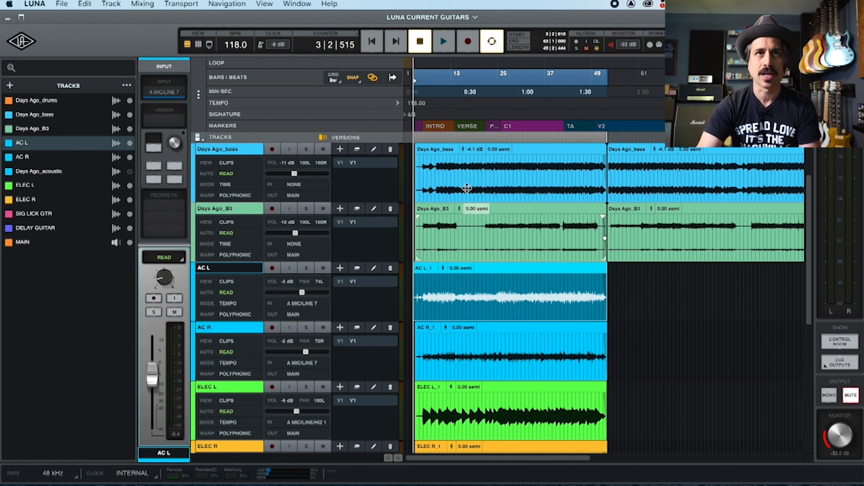
pyautogui.press('t')
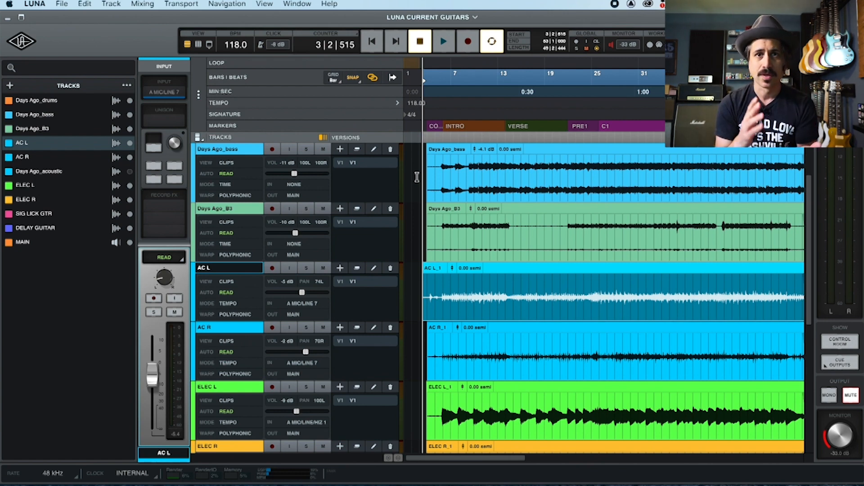
pyautogui.scroll(3, 466, 215)
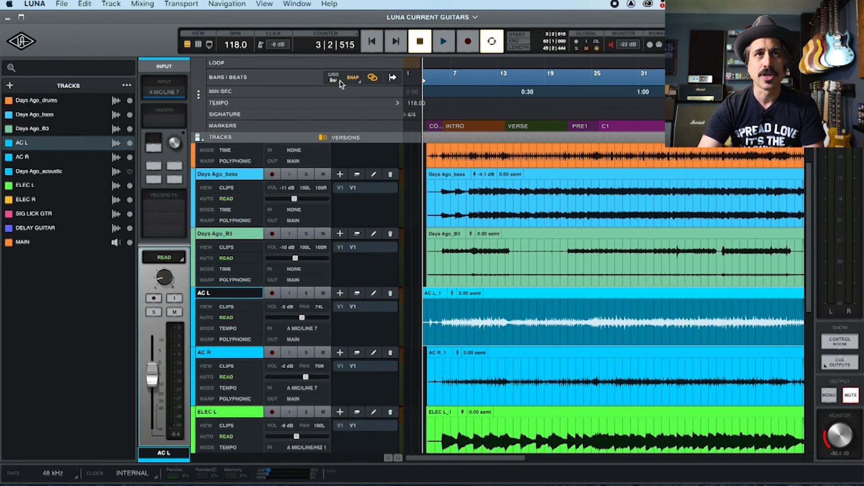
pyautogui.click(334, 80)
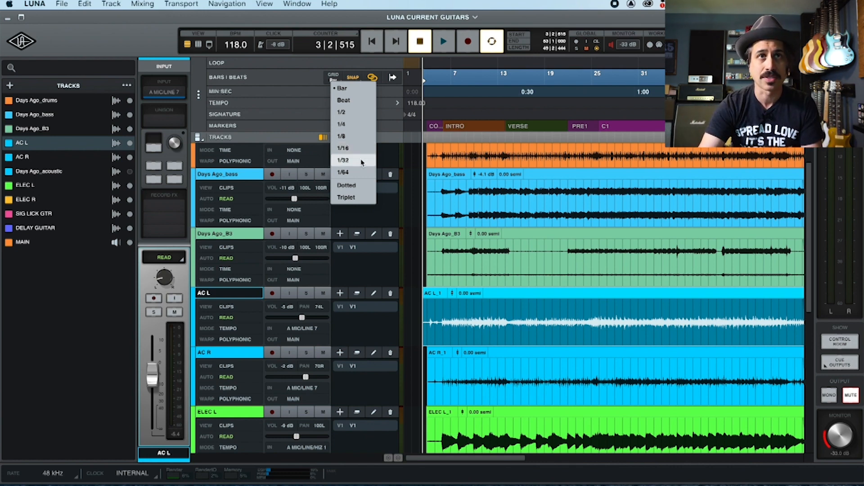
pyautogui.click(482, 305)
pyautogui.press('t')
pyautogui.press('t')
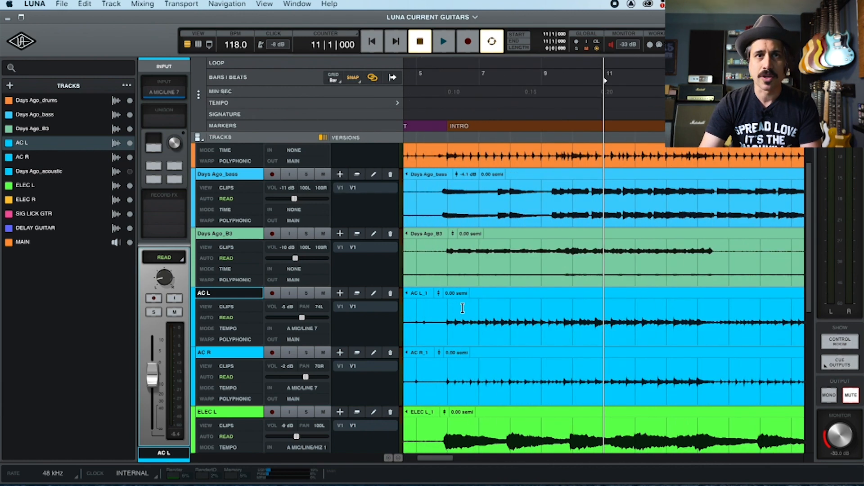
pyautogui.hscroll(-5, 453, 308)
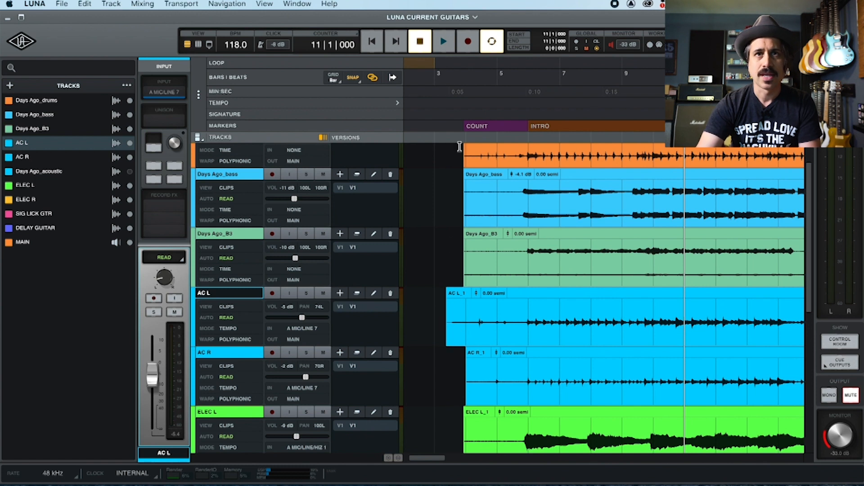
# Solo the AC L track and play it from bar 3 to hear the noise before the intro
pyautogui.click(435, 209)
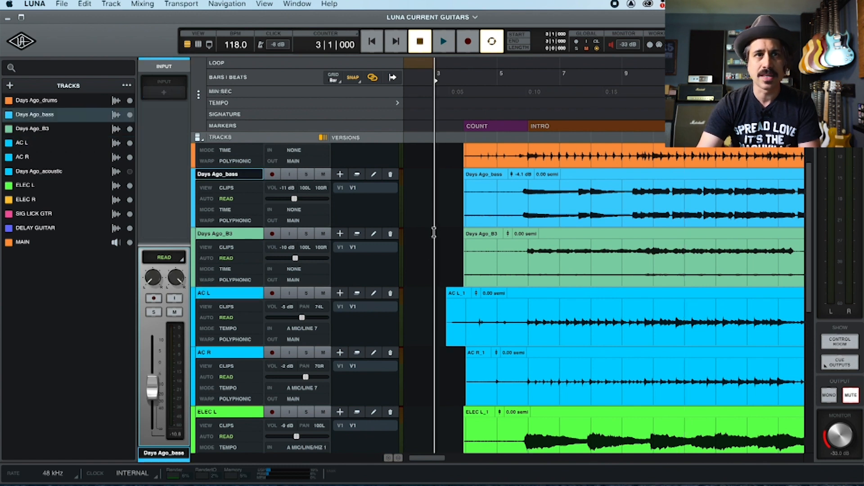
pyautogui.click(306, 293)
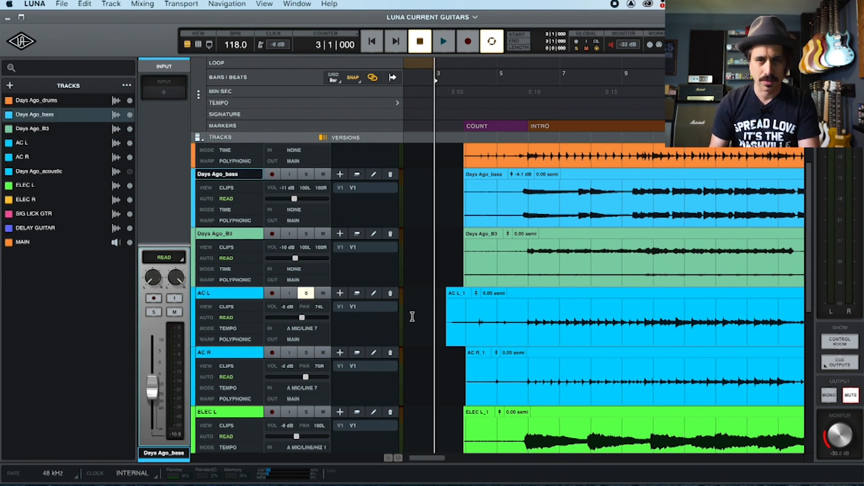
pyautogui.press('space')
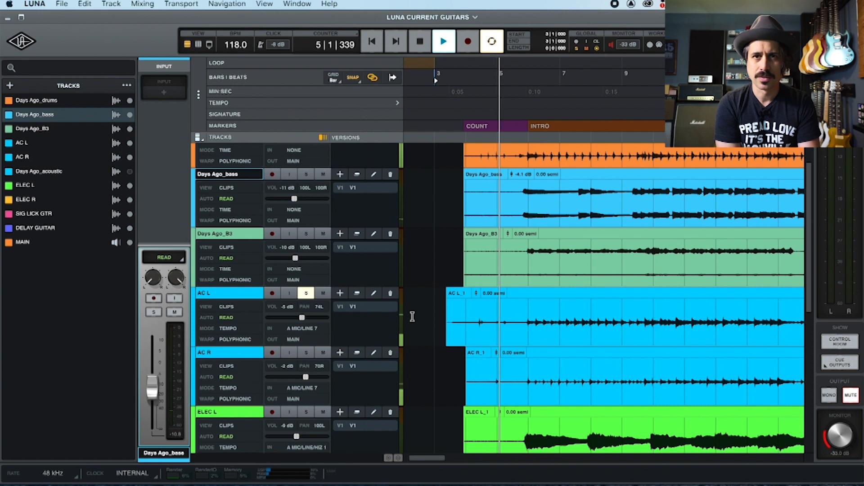
pyautogui.press('space')
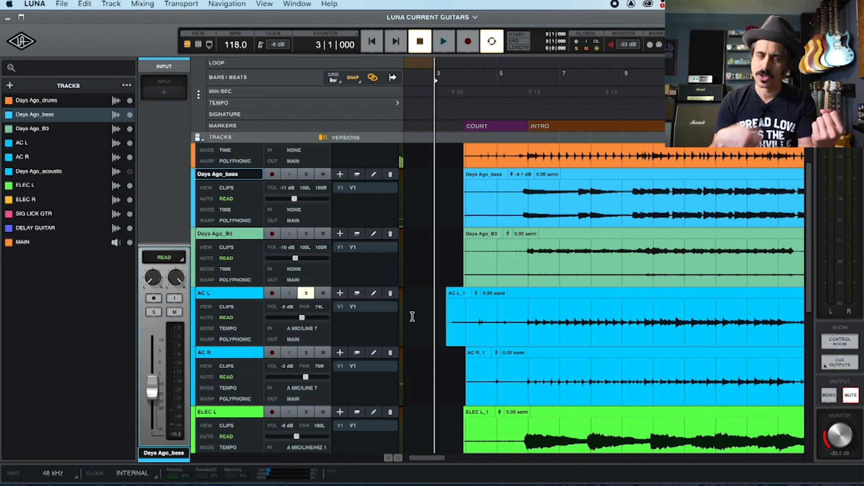
pyautogui.click(448, 343)
pyautogui.moveTo(448, 343); pyautogui.dragTo(518, 343)
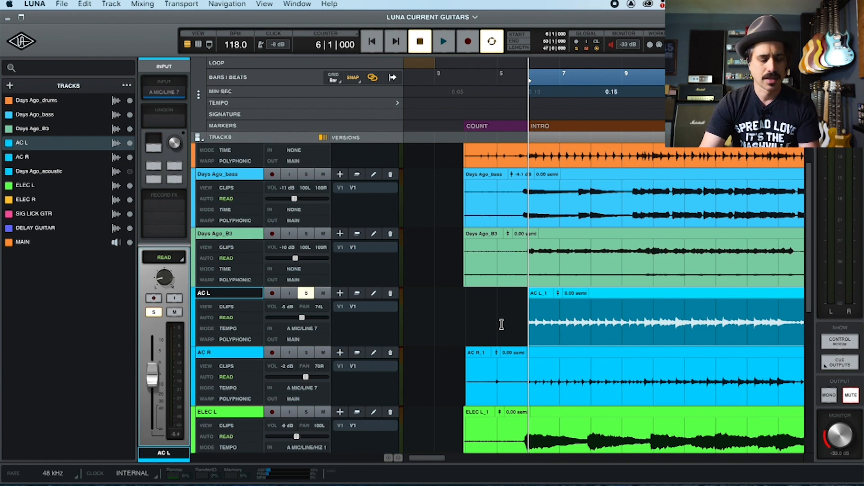
pyautogui.press('super+z')
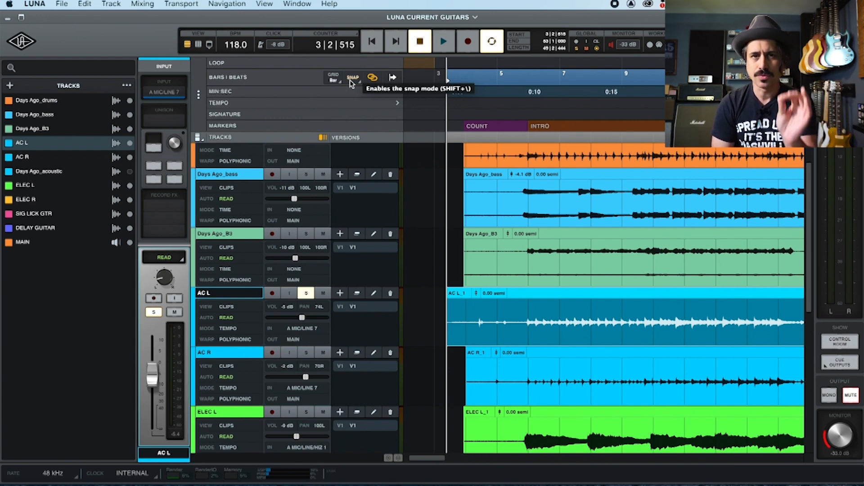
# Set the grid to 1/8 and trim the start of the AC L clip to 5|4|480, just before the INTRO marker
pyautogui.click(333, 77)
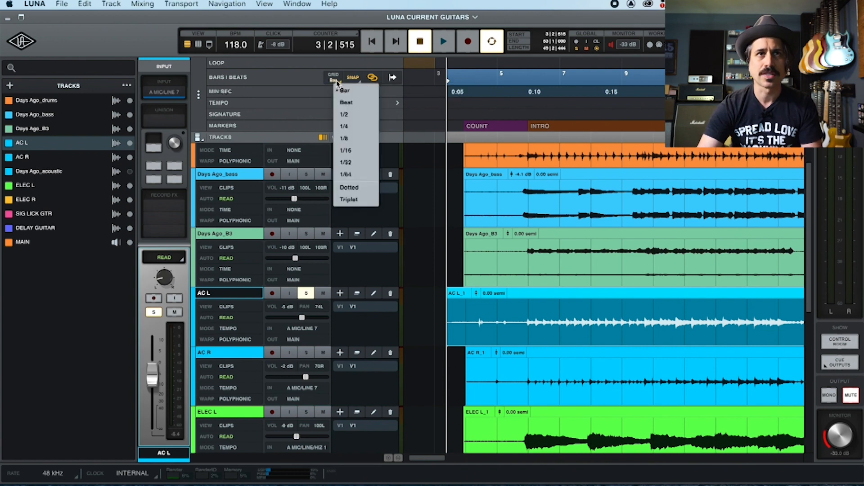
pyautogui.click(346, 140)
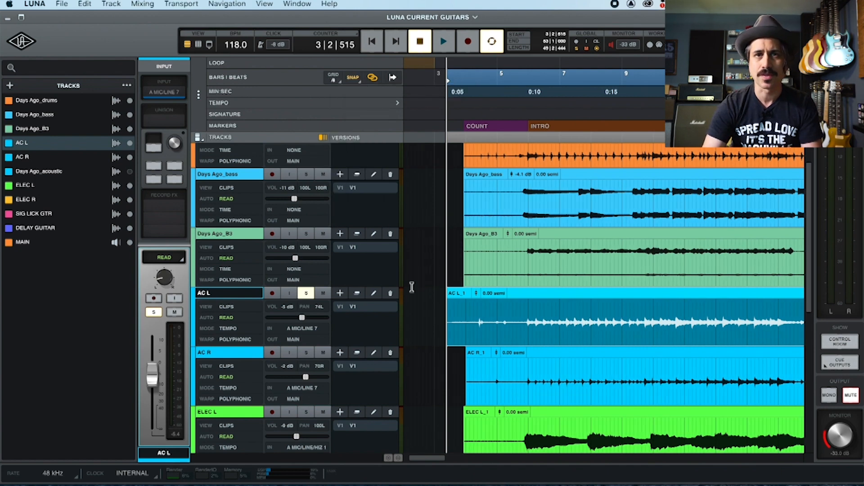
pyautogui.moveTo(450, 344); pyautogui.dragTo(526, 343)
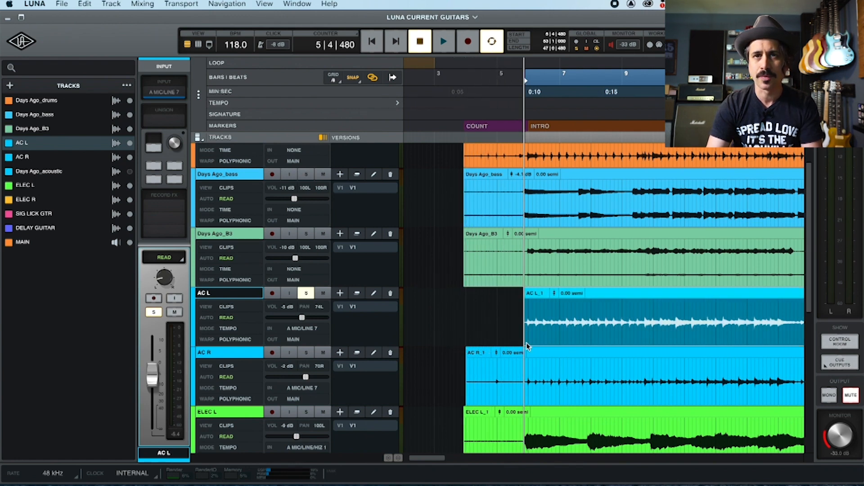
# Turn snap off and trim the AC L clip's start freely to about 5|4|714, close to its first strum
pyautogui.click(355, 83)
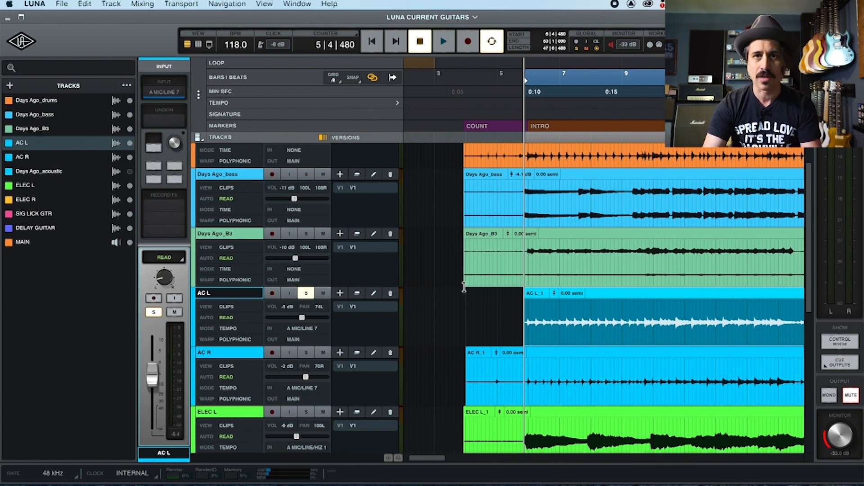
pyautogui.press('t')
pyautogui.press('t')
pyautogui.hscroll(3, 516, 302)
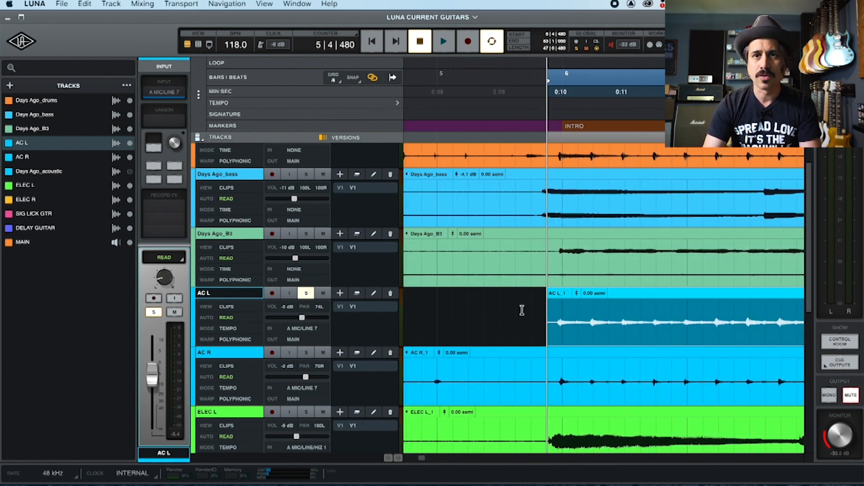
pyautogui.moveTo(548, 344)
pyautogui.mouseDown()
pyautogui.moveTo(592, 344)
pyautogui.moveTo(533, 341)
pyautogui.moveTo(555, 339)
pyautogui.mouseUp()
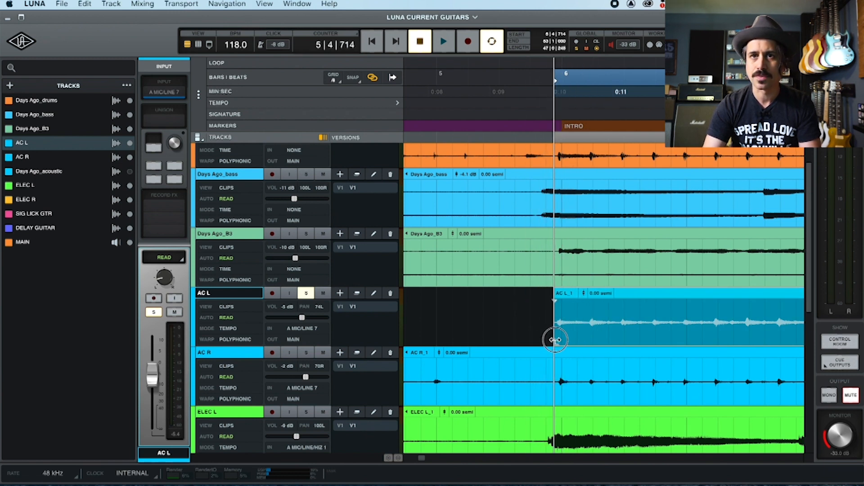
pyautogui.press('r')
pyautogui.press('r')
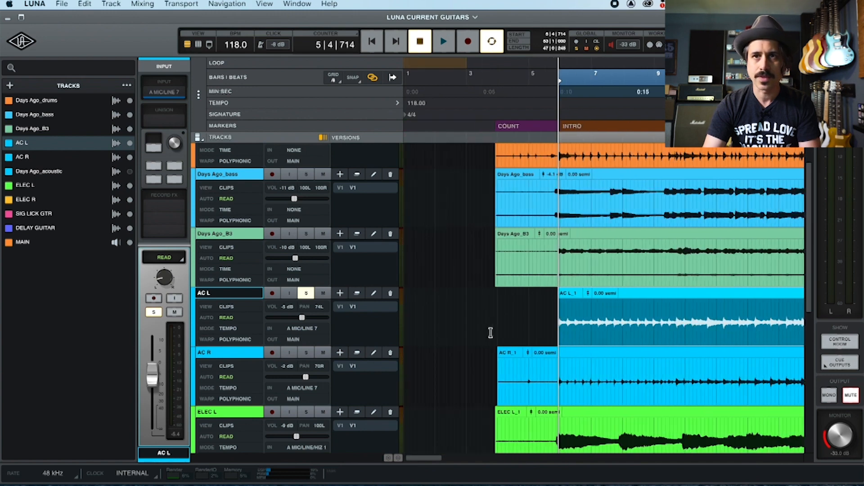
# Play the trimmed AC L entrance from about bar 5, stop playback, and unsolo the track
pyautogui.click(529, 306)
pyautogui.press('space')
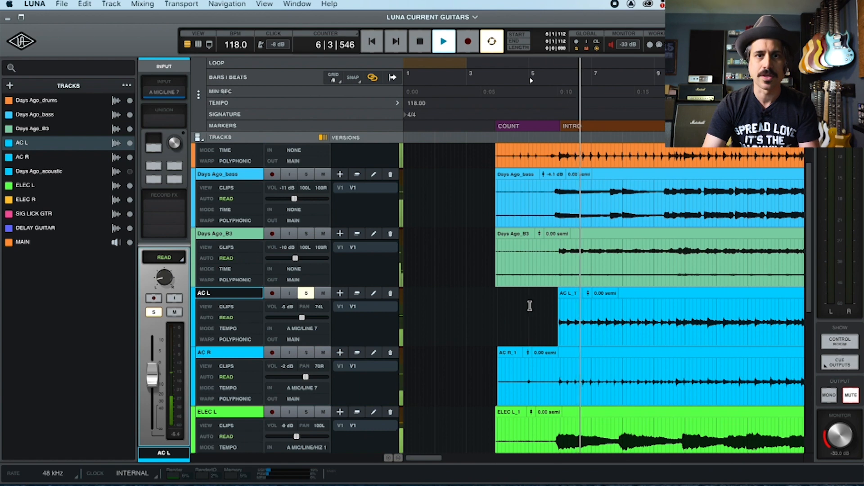
pyautogui.press('space')
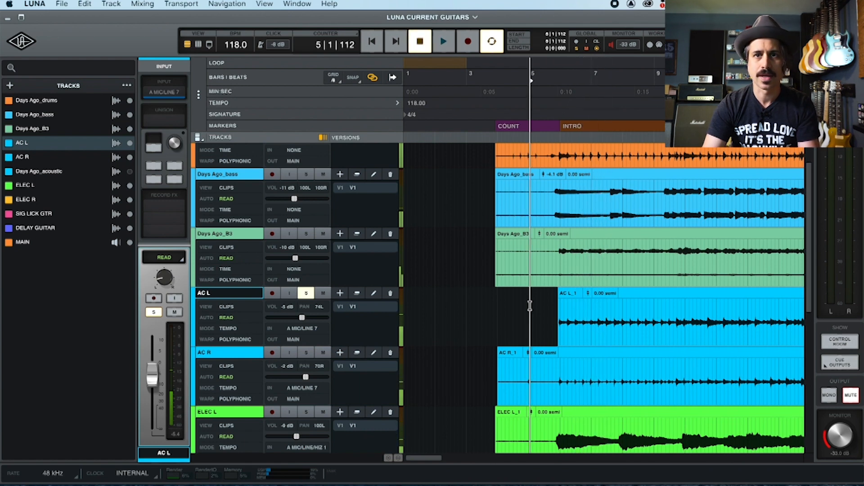
pyautogui.click(307, 295)
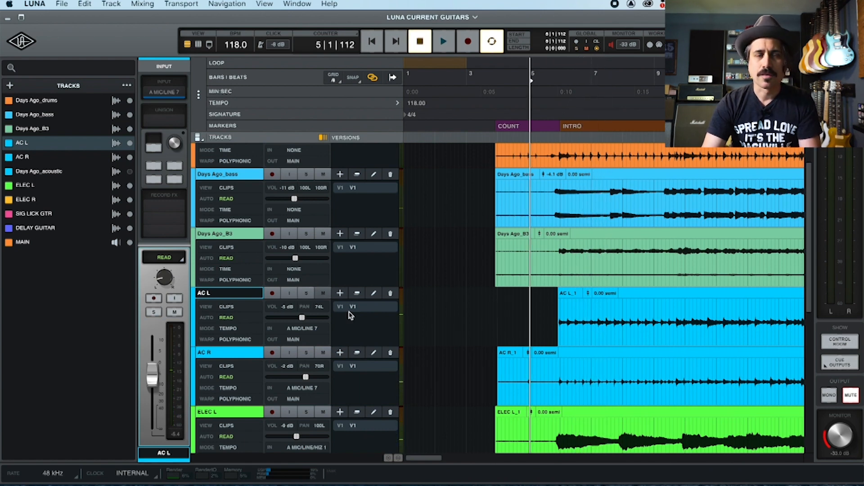
# Trim the start of the AC R clip to about 5|4|777 and the AC L clip's start to about 5|4|773
pyautogui.scroll(-3, 508, 374)
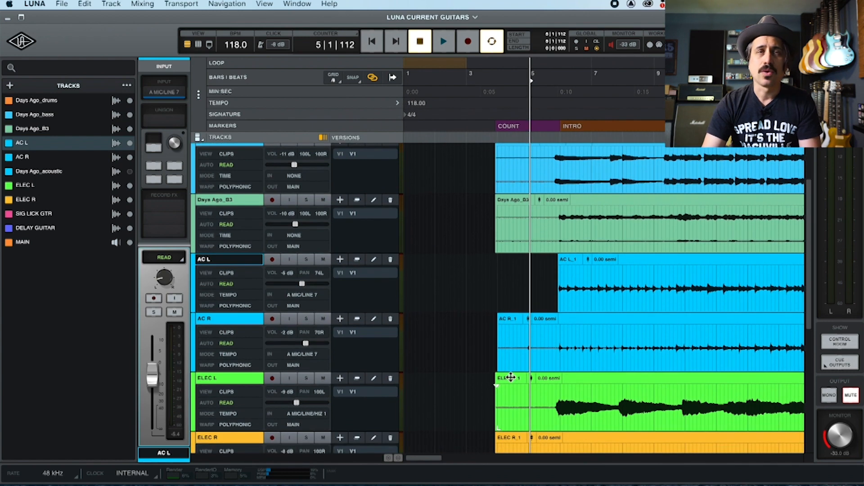
pyautogui.moveTo(499, 365); pyautogui.dragTo(558, 363)
pyautogui.press('t')
pyautogui.press('t')
pyautogui.press('t')
pyautogui.press('t')
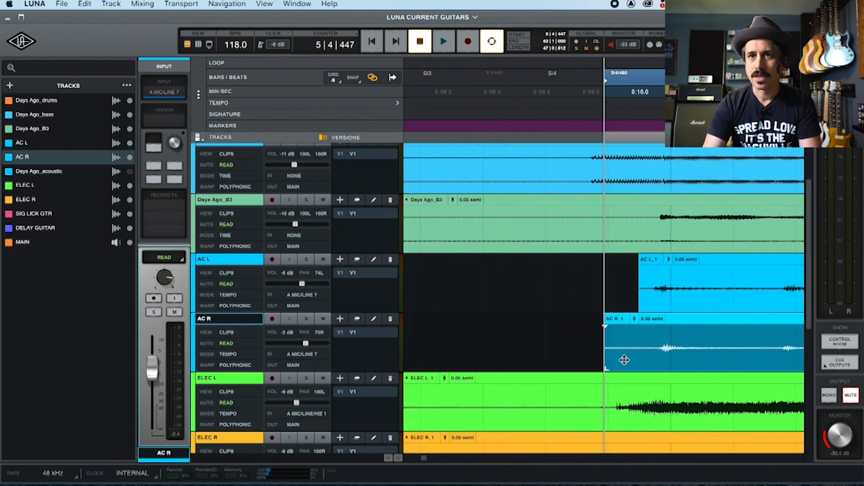
pyautogui.moveTo(607, 366); pyautogui.dragTo(647, 355)
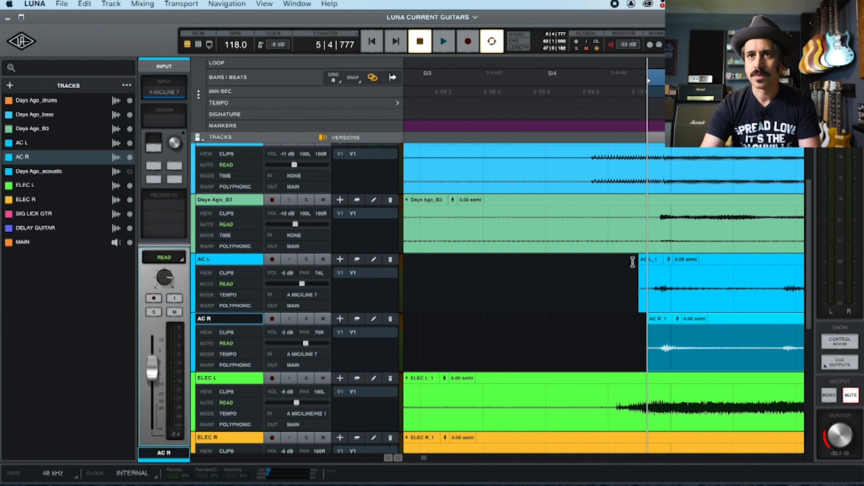
pyautogui.moveTo(642, 309); pyautogui.dragTo(647, 306)
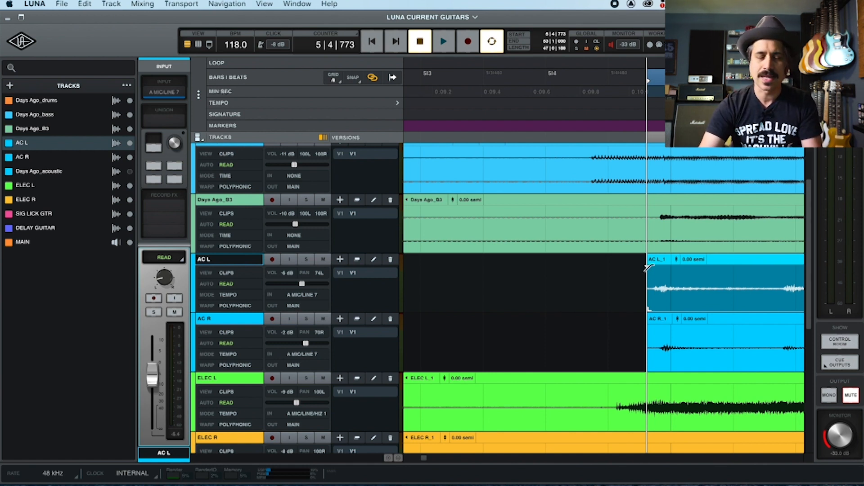
# Add short fade-ins at the starts of the AC L and AC R clips, ending at about 5|4|840 and 5|4|892
pyautogui.press('t')
pyautogui.press('t')
pyautogui.press('t')
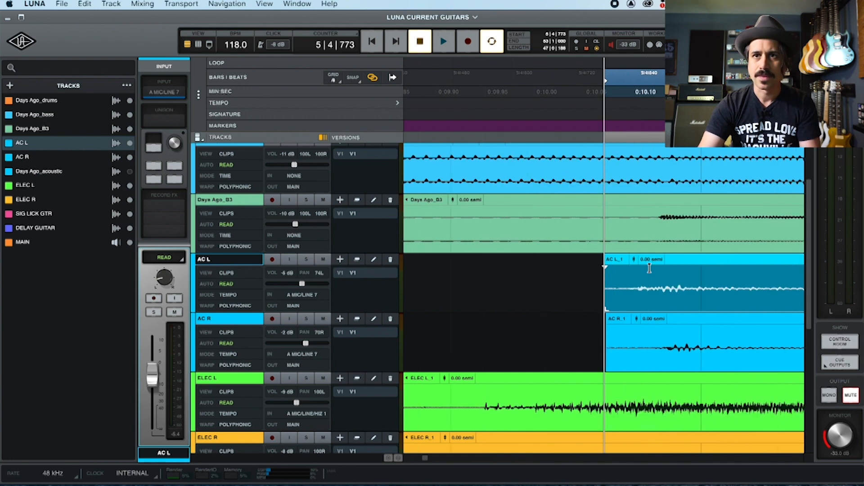
pyautogui.moveTo(605, 268); pyautogui.dragTo(674, 269)
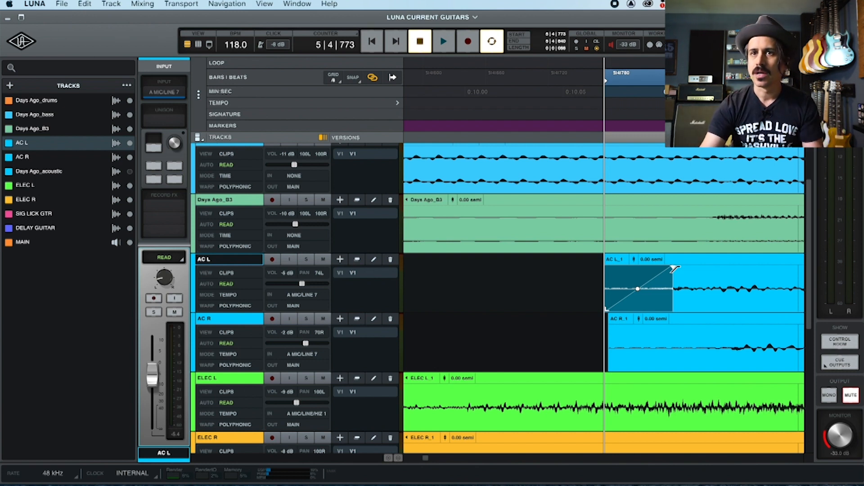
pyautogui.hscroll(1, 610, 347)
pyautogui.moveTo(594, 324); pyautogui.dragTo(715, 324)
# Solo the AC L and AC R tracks and play their faded entrance from about bar 5 beat 4
pyautogui.press('r')
pyautogui.press('r')
pyautogui.press('r')
pyautogui.press('r')
pyautogui.click(306, 259)
pyautogui.click(306, 318)
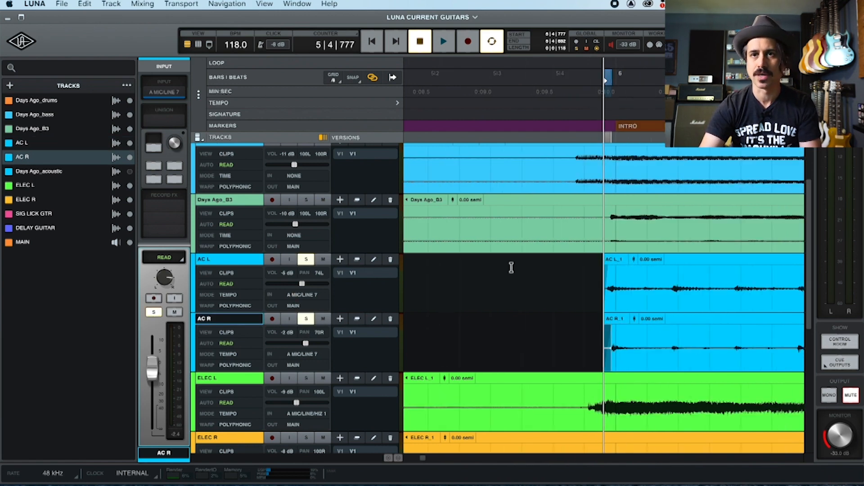
pyautogui.click(562, 266)
pyautogui.press('space')
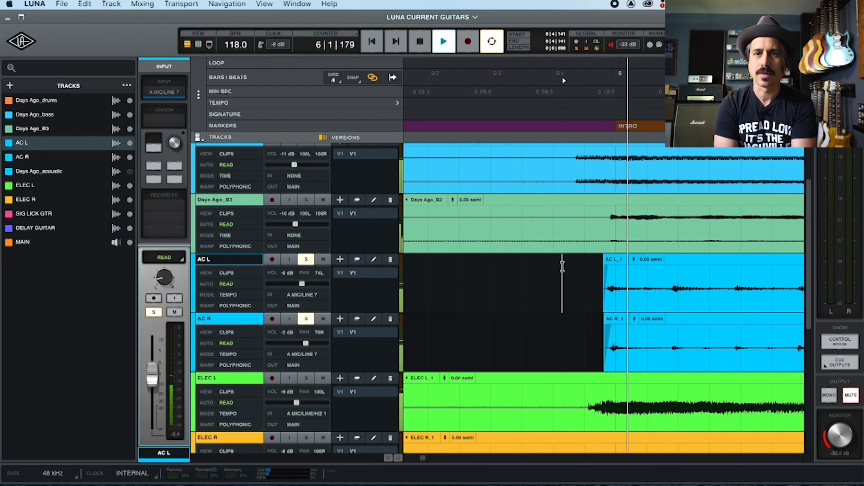
pyautogui.press('space')
# Play the soloed acoustic tracks from about bar 5 into the intro, then stop playback
pyautogui.press('r')
pyautogui.press('r')
pyautogui.scroll(3, 559, 270)
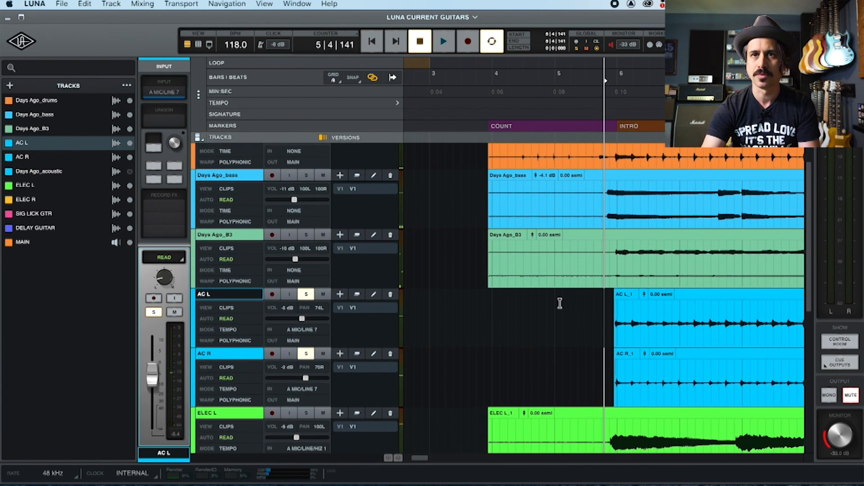
pyautogui.click(558, 303)
pyautogui.press('space')
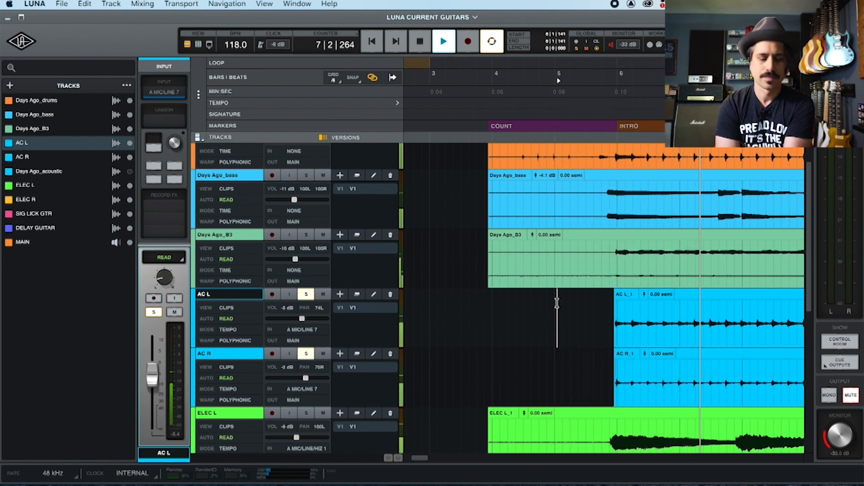
pyautogui.press('space')
pyautogui.scroll(-2, 518, 302)
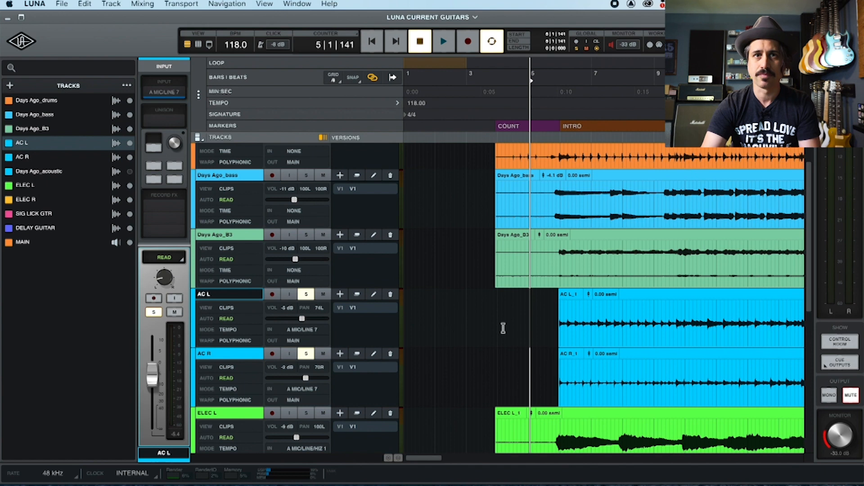
# Try raising the AC L clip's gain to 14.0 dB and undo the change
pyautogui.press('r')
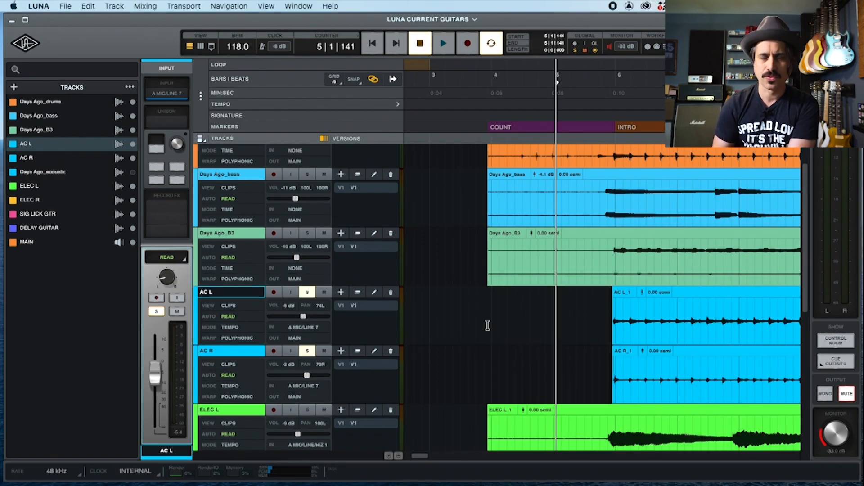
pyautogui.moveTo(588, 325); pyautogui.dragTo(447, 319)
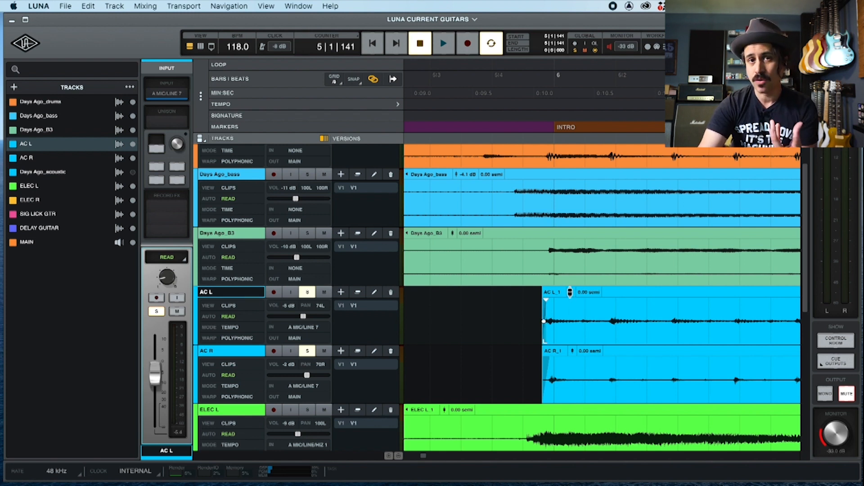
pyautogui.moveTo(569, 292); pyautogui.dragTo(569, 216)
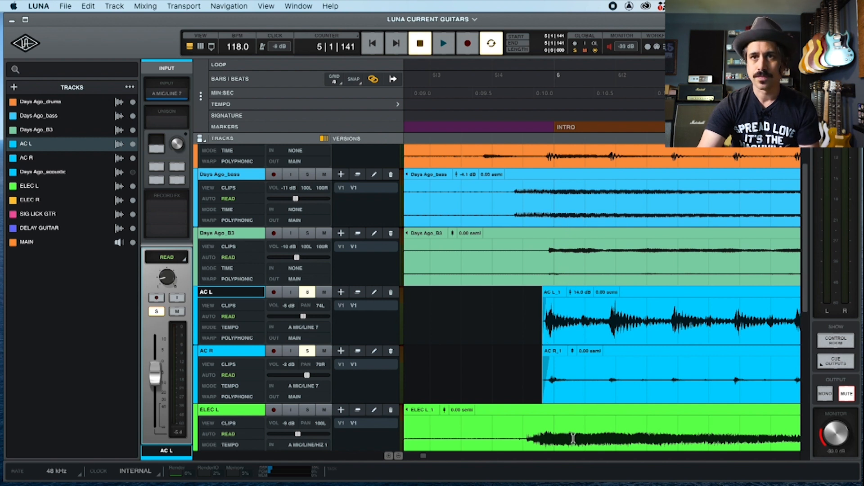
pyautogui.press('super+z')
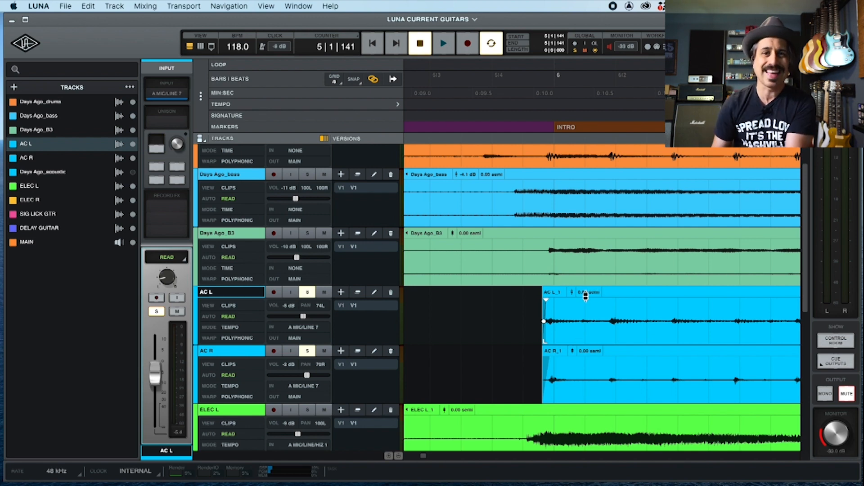
pyautogui.scroll(-1, 585, 296)
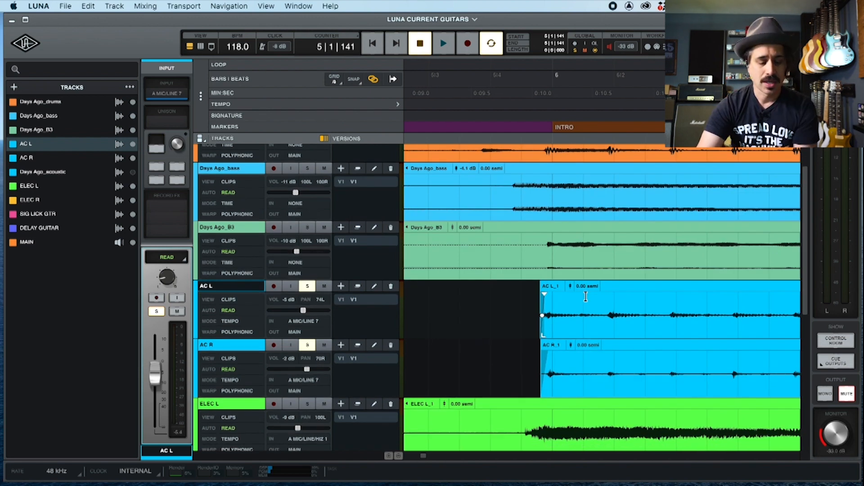
pyautogui.press('r')
pyautogui.press('r')
pyautogui.press('r')
pyautogui.press('r')
pyautogui.press('r')
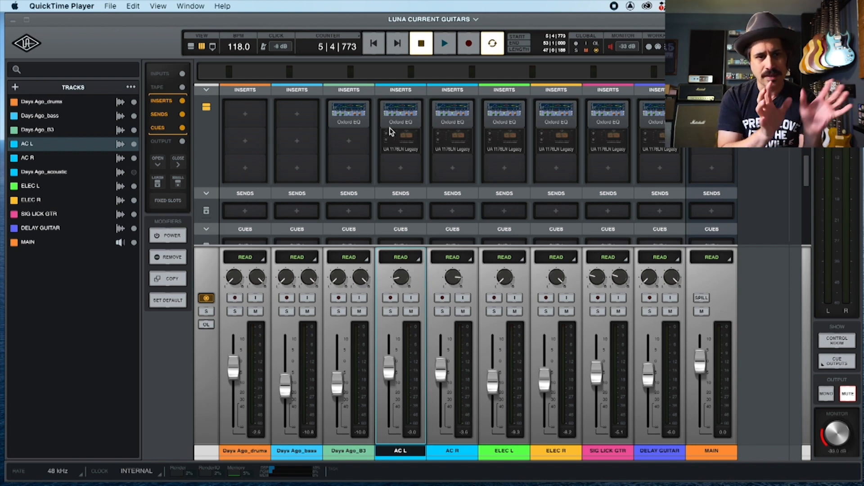
# Open the plug-in choices for the Days Ago_B3 track's second insert and look through the list
pyautogui.click(348, 140)
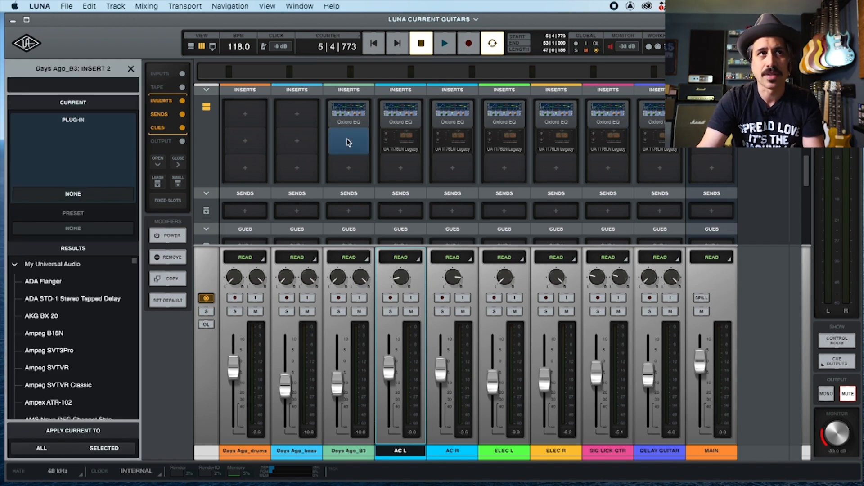
pyautogui.scroll(-5, 79, 288)
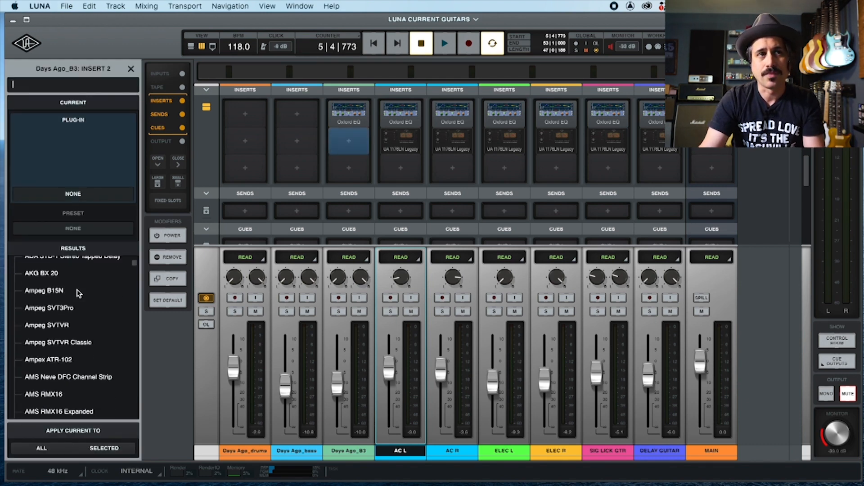
pyautogui.scroll(1, 79, 292)
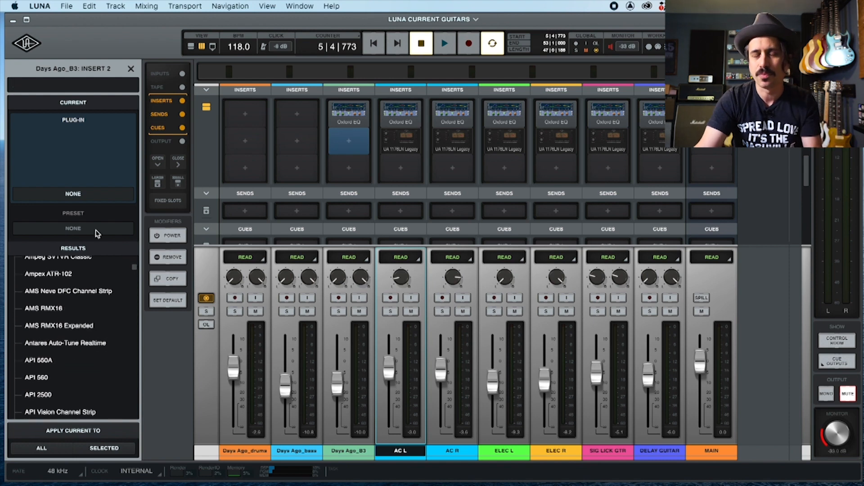
# Open the Oxford EQ on AC L, solo that track and raise its fader to about -0.1 dB during playback
pyautogui.click(385, 115)
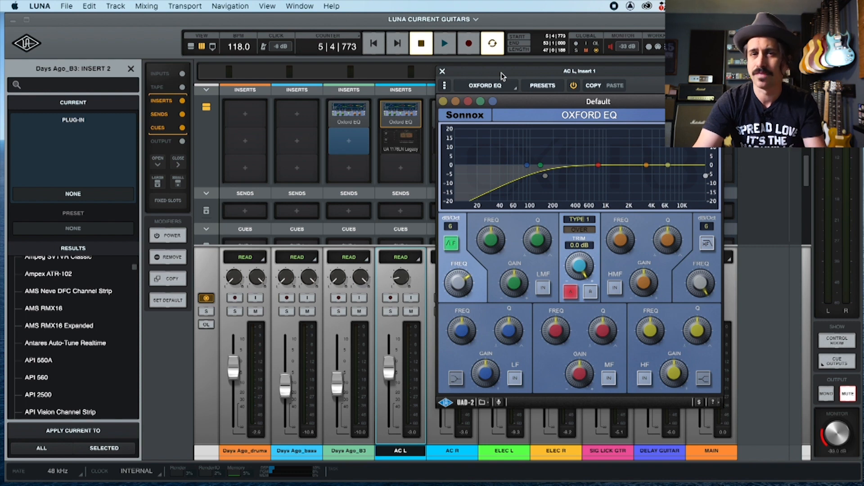
pyautogui.moveTo(502, 77); pyautogui.dragTo(105, 73)
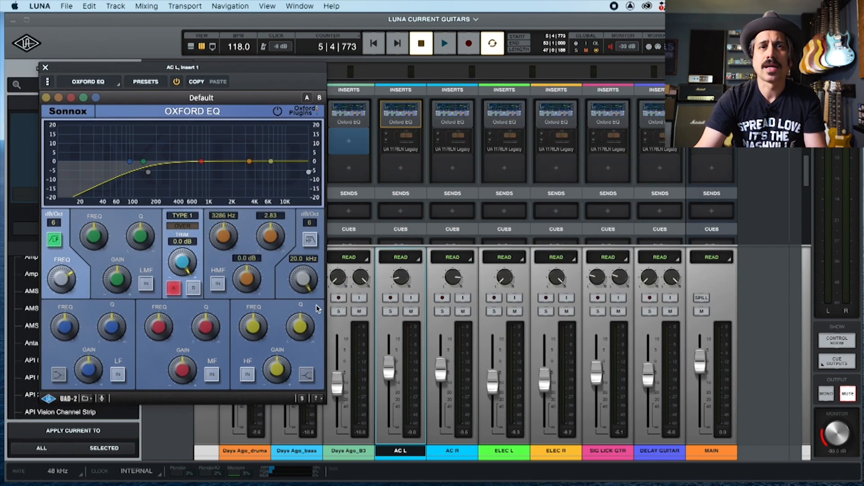
pyautogui.click(391, 311)
pyautogui.press('space')
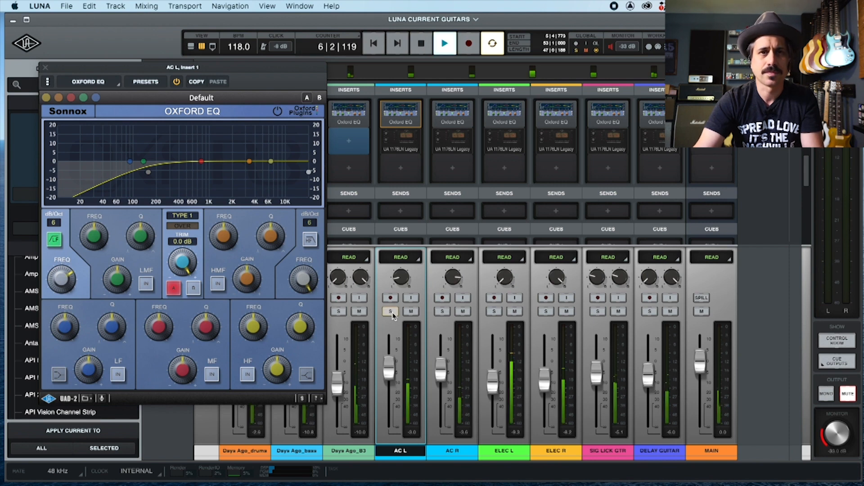
pyautogui.moveTo(389, 370)
pyautogui.mouseDown()
pyautogui.moveTo(386, 356)
pyautogui.moveTo(390, 364)
pyautogui.mouseUp()
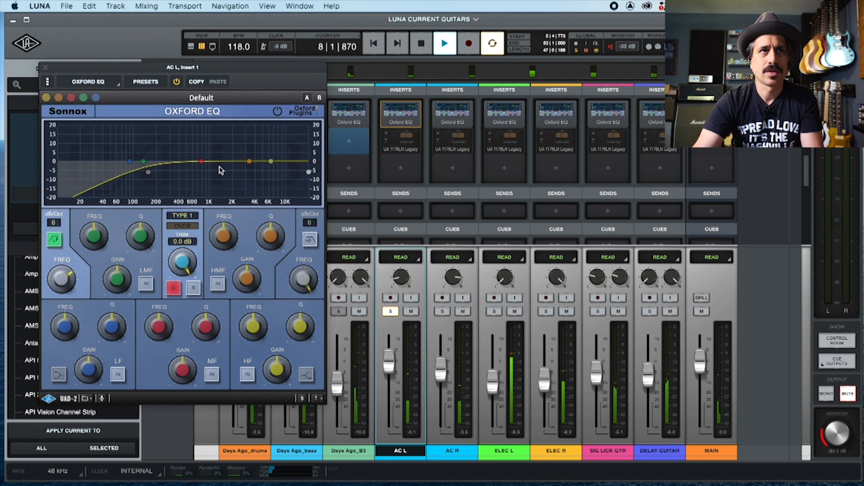
# Bypass the AC L Oxford EQ during playback to compare the sound, stop playback and re-enable the EQ
pyautogui.click(174, 82)
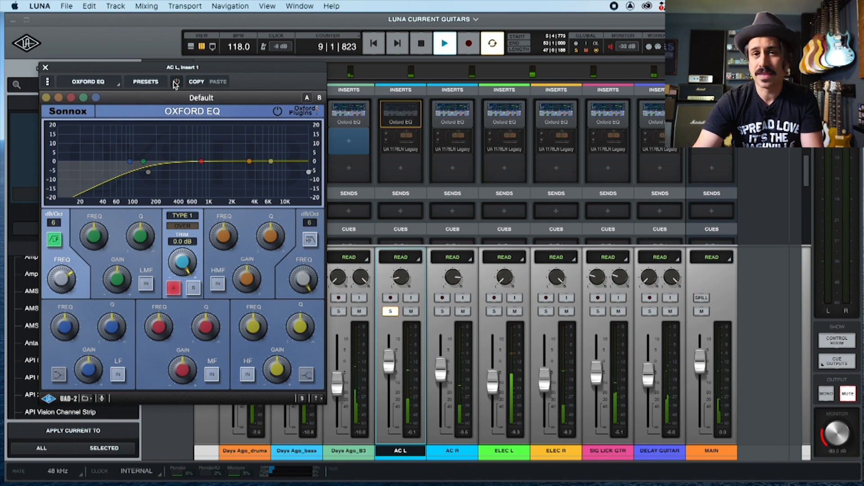
pyautogui.press('space')
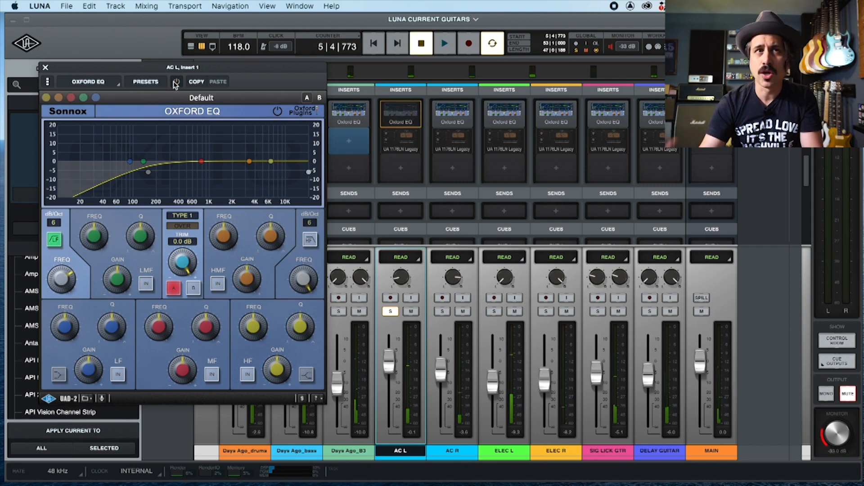
pyautogui.click(175, 83)
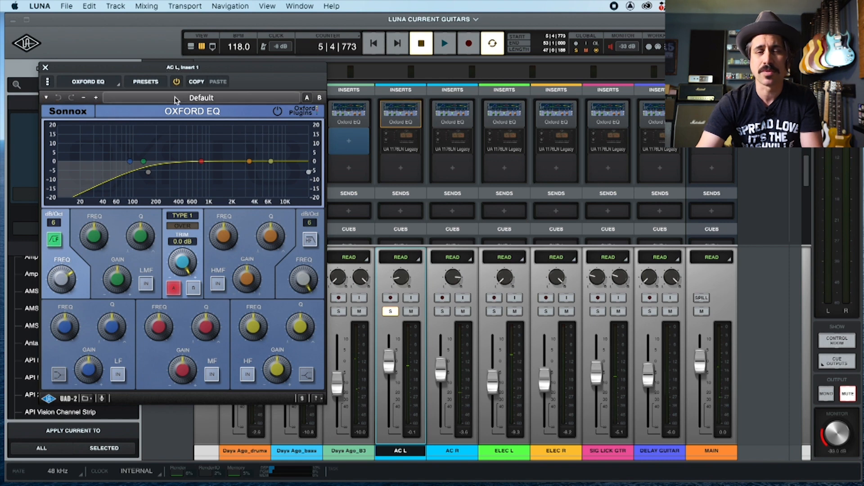
# Set the low-cut filter frequency of the AC L Oxford EQ to about 196.8 Hz while listening to playback
pyautogui.press('space')
pyautogui.moveTo(63, 282); pyautogui.dragTo(64, 276)
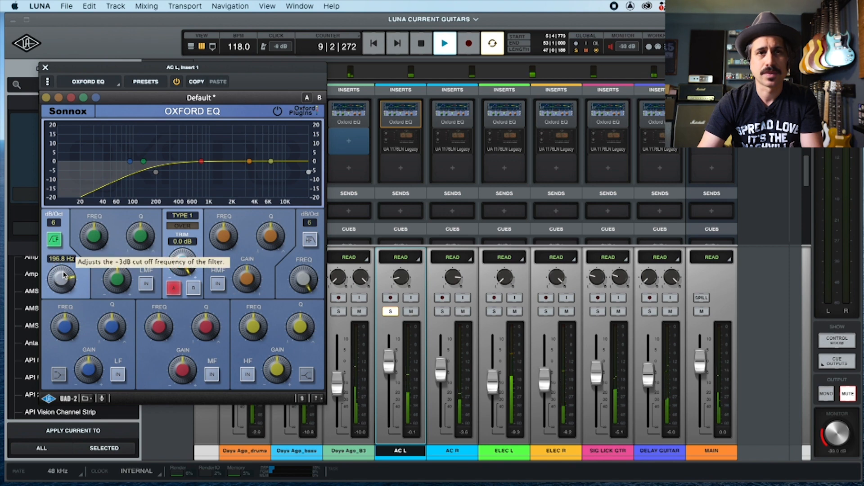
pyautogui.press('space')
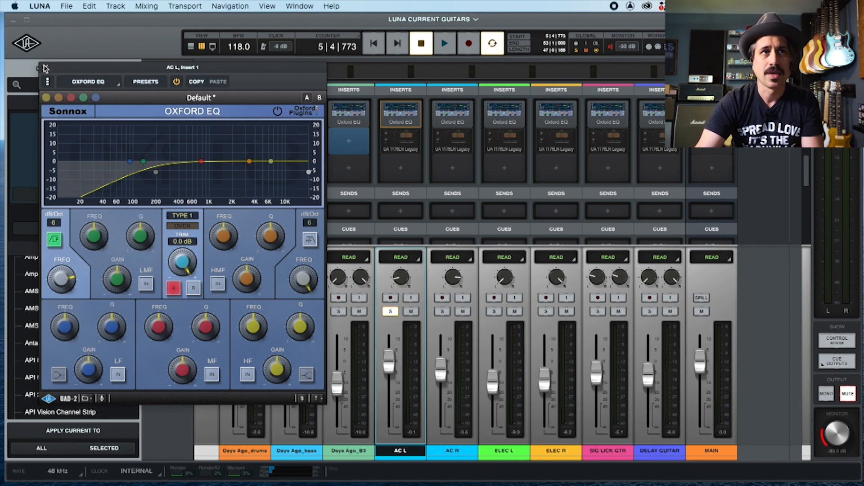
# Open the AC R Oxford EQ clear of the AC L one, solo AC R and raise its fader to about -1.7 dB
pyautogui.click(452, 116)
pyautogui.moveTo(266, 64); pyautogui.dragTo(525, 70)
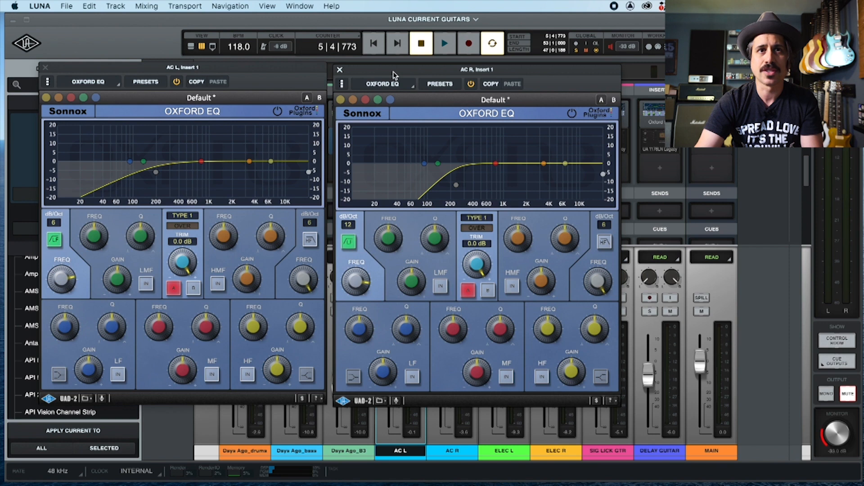
pyautogui.moveTo(393, 71); pyautogui.dragTo(601, 61)
pyautogui.click(441, 311)
pyautogui.moveTo(442, 366); pyautogui.dragTo(442, 361)
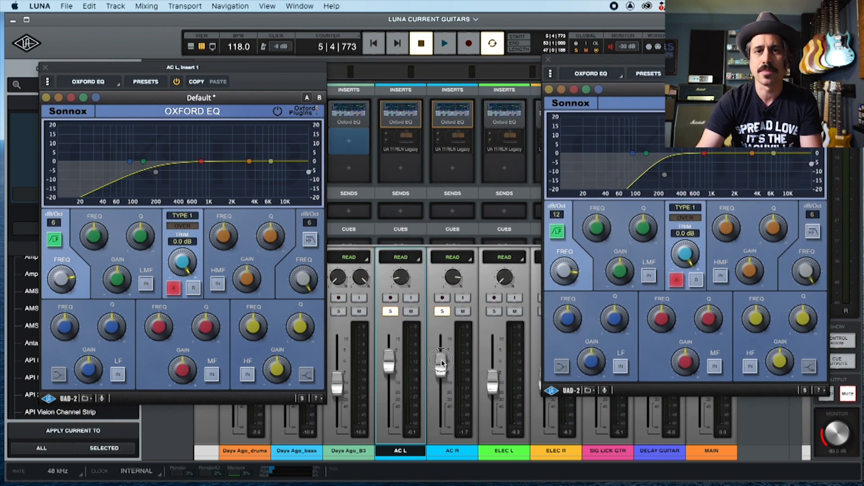
# Play the soloed acoustic tracks, comparing them with both Oxford EQs bypassed and re-enabled, and stop playback
pyautogui.press('space')
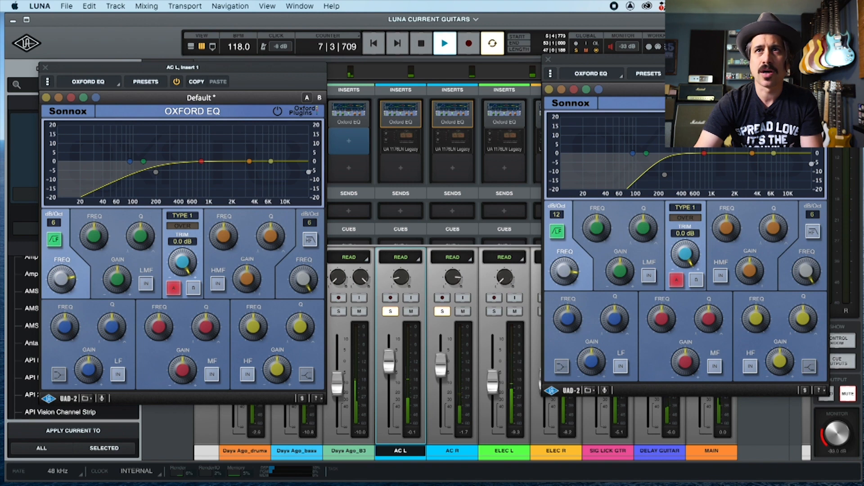
pyautogui.click(679, 74)
pyautogui.click(177, 82)
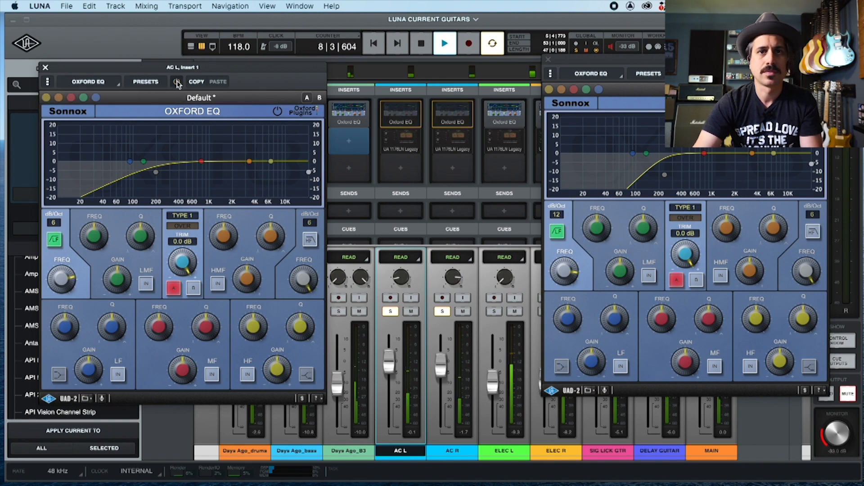
pyautogui.click(177, 81)
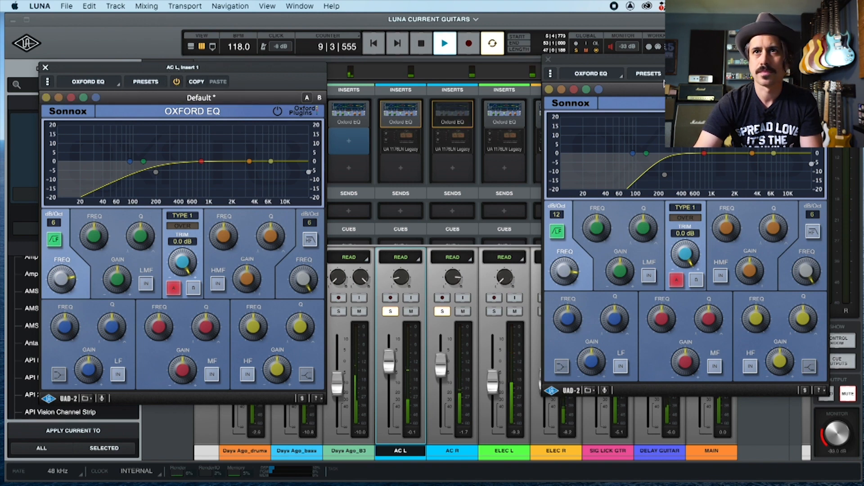
pyautogui.press('space')
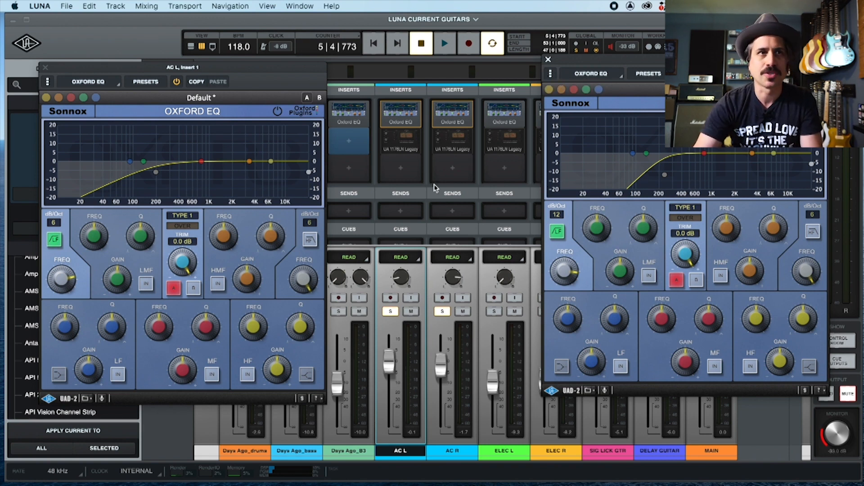
# Close the AC L and AC R Oxford EQ windows and unsolo both tracks
pyautogui.moveTo(58, 286); pyautogui.dragTo(59, 264)
pyautogui.click(45, 67)
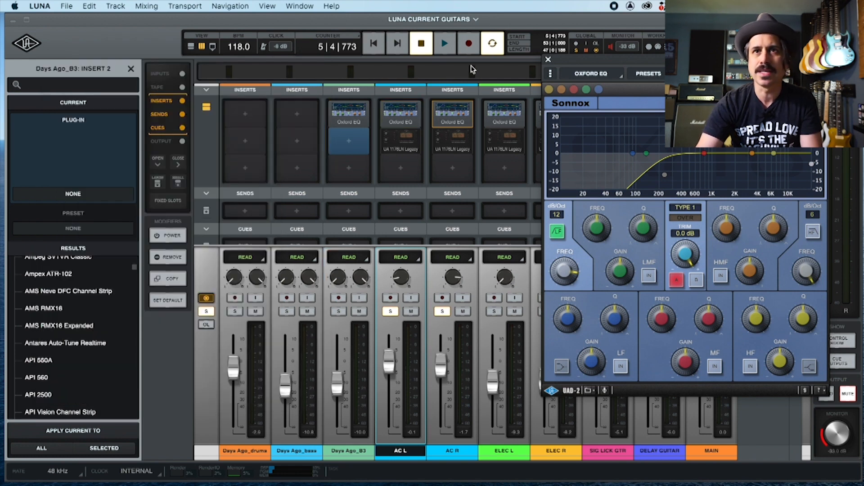
pyautogui.click(548, 61)
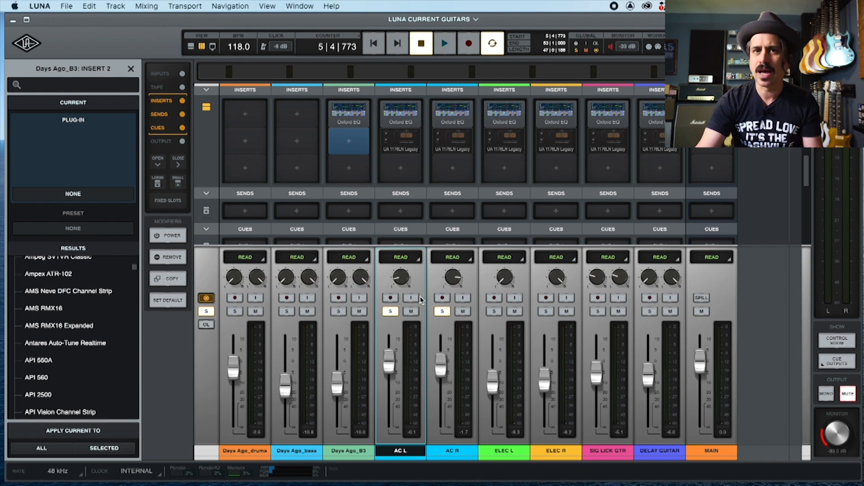
pyautogui.click(389, 313)
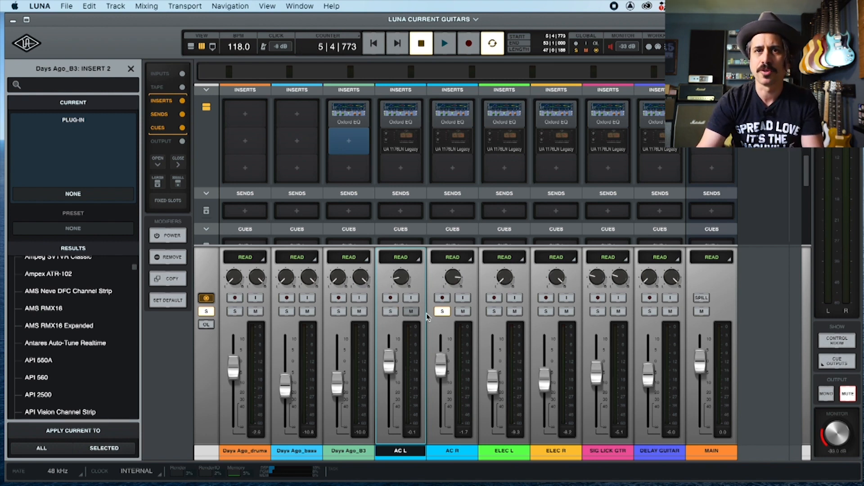
pyautogui.click(441, 313)
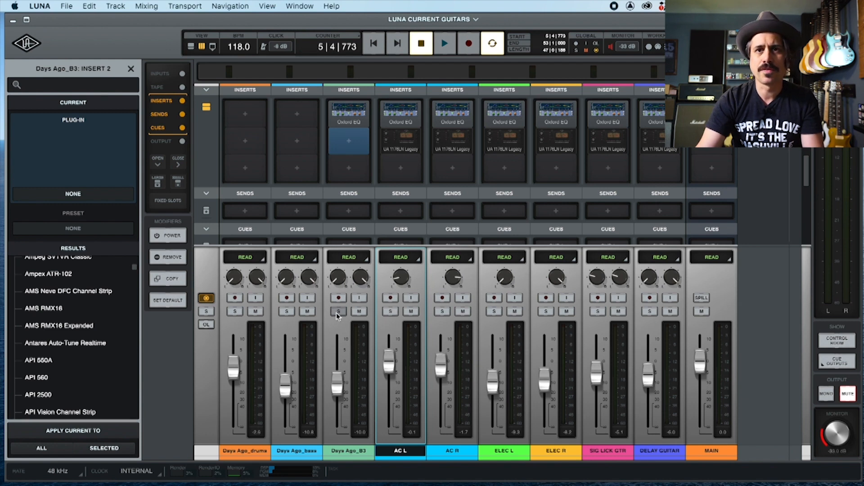
# Solo the tracks from Days Ago_B3 through DELAY GUITAR and play them with all their Oxford EQs bypassed
pyautogui.moveTo(339, 311); pyautogui.dragTo(646, 315)
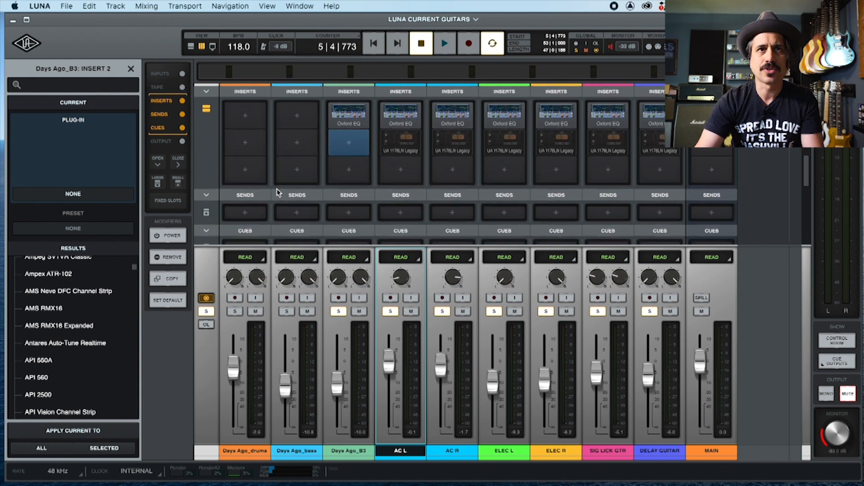
pyautogui.click(171, 243)
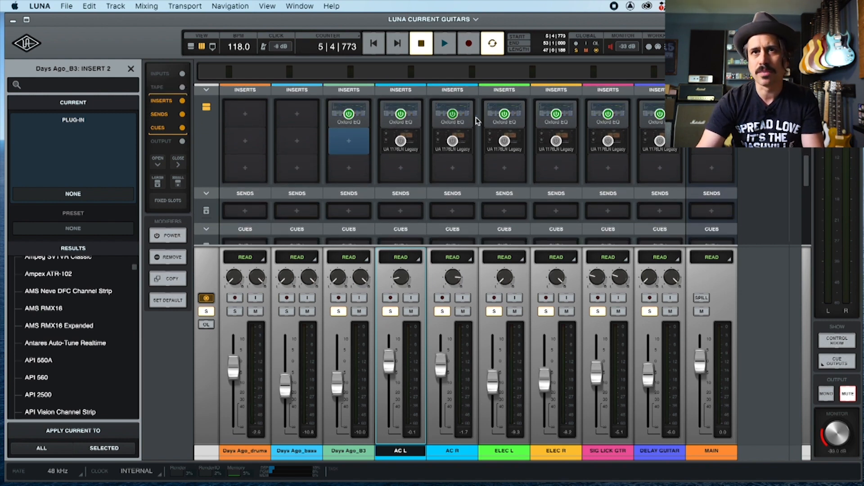
pyautogui.moveTo(660, 114); pyautogui.dragTo(344, 116)
pyautogui.press('space')
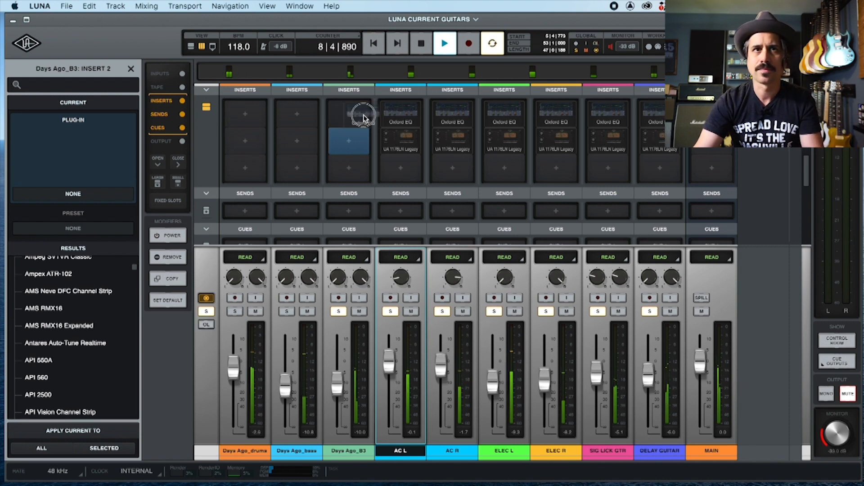
# Re-enable the Oxford EQs from Days Ago_B3 through DELAY GUITAR during playback, listen to the difference and stop
pyautogui.click(177, 236)
pyautogui.moveTo(350, 116); pyautogui.dragTo(655, 114)
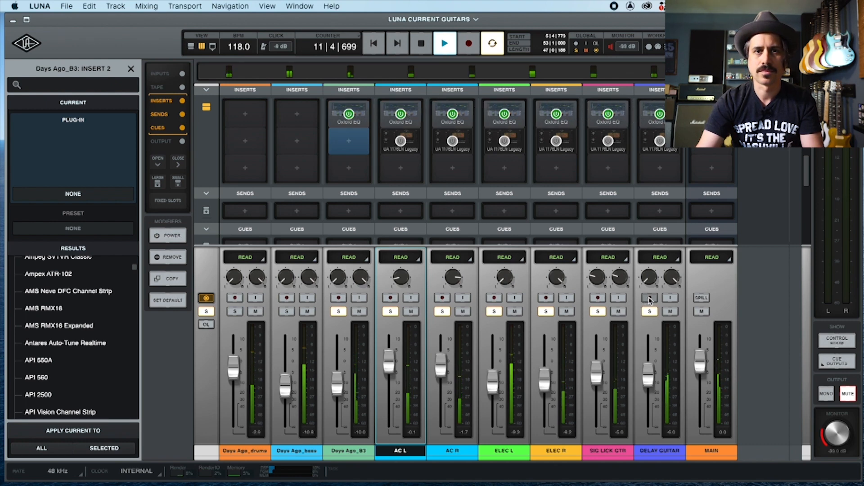
pyautogui.press('space')
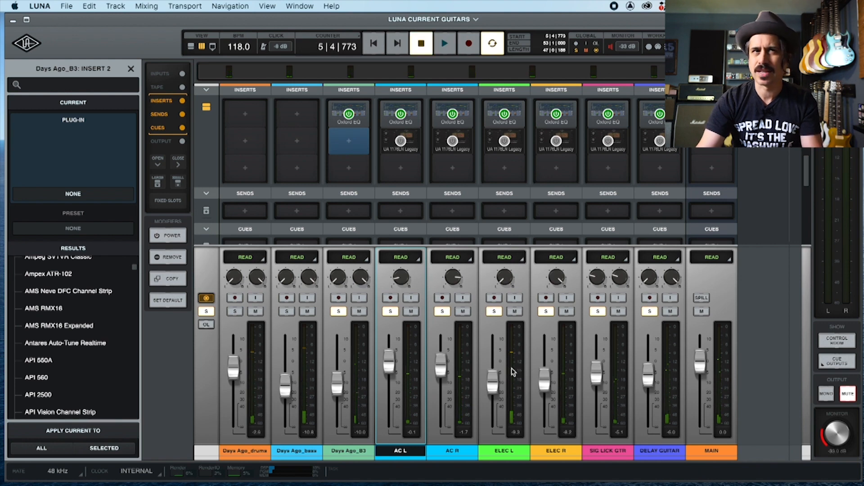
# Leave the plug-in power mode, clear all track solos and play the full mix
pyautogui.click(206, 311)
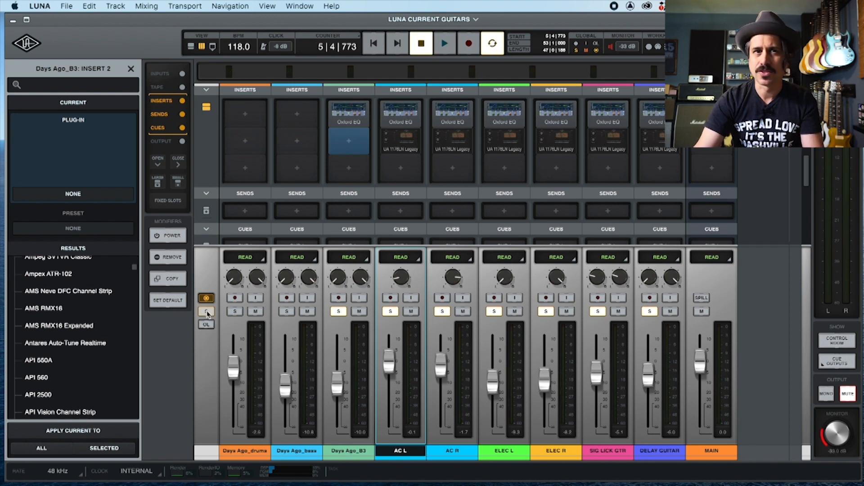
pyautogui.click(207, 312)
pyautogui.press('space')
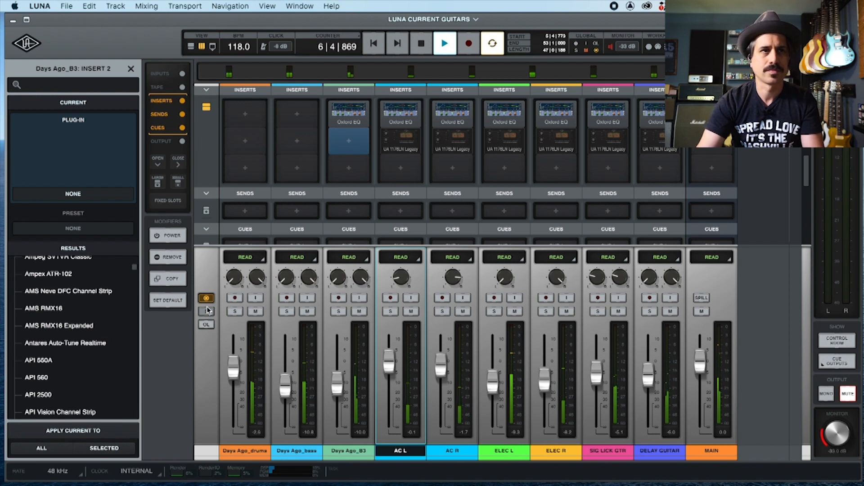
# Bypass the Oxford EQs from Days Ago_B3 through DELAY GUITAR in the playing full mix, re-enable them and stop
pyautogui.click(168, 235)
pyautogui.moveTo(348, 114); pyautogui.dragTo(655, 116)
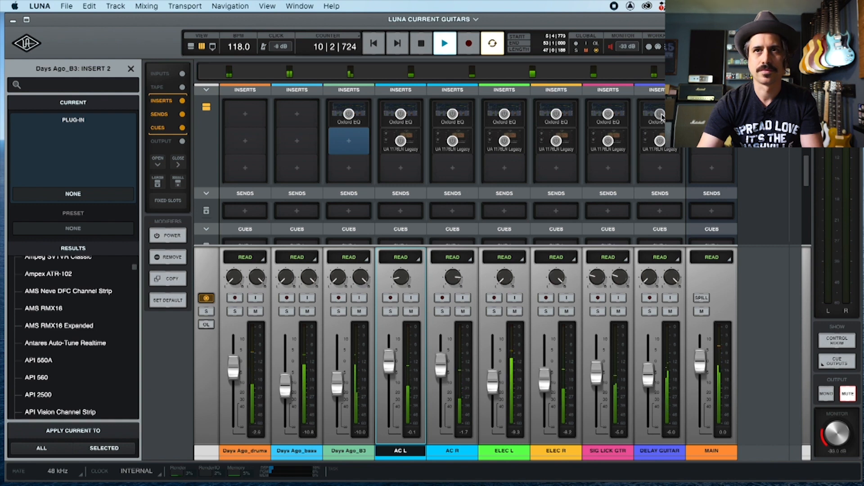
pyautogui.moveTo(659, 115); pyautogui.dragTo(350, 120)
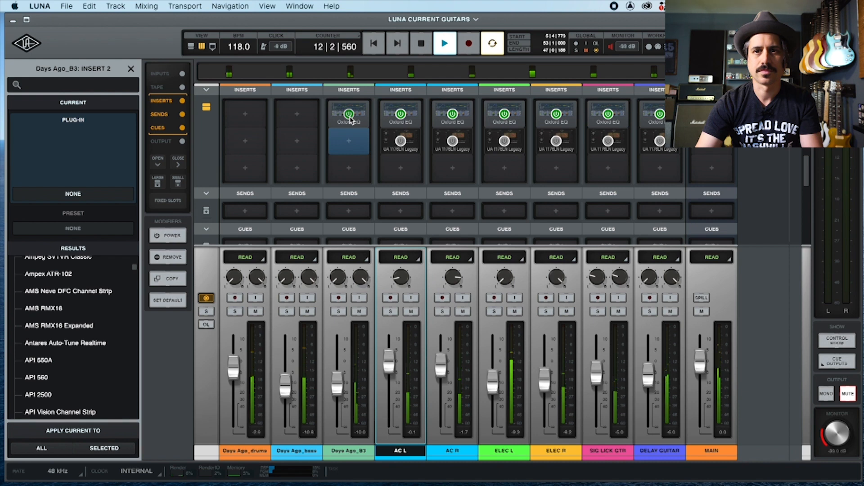
pyautogui.press('space')
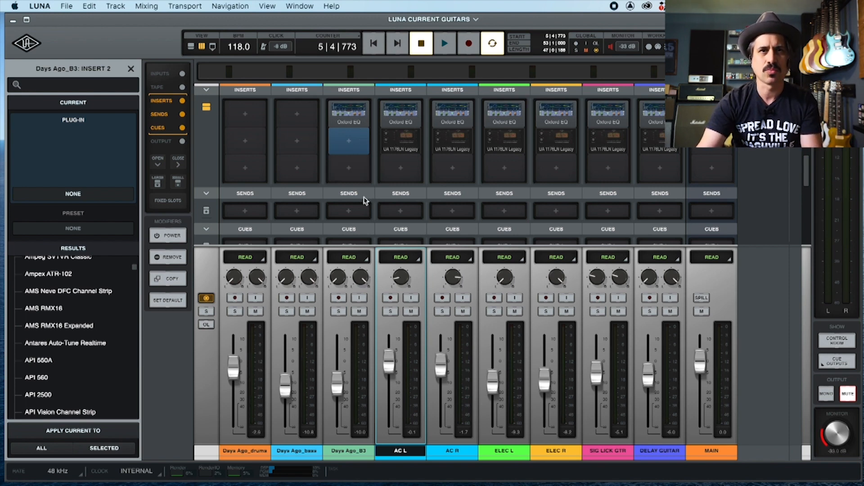
# Replay the full mix, compare it again with all Oxford EQs bypassed and re-enabled, stop and leave the plug-in power mode
pyautogui.press('space')
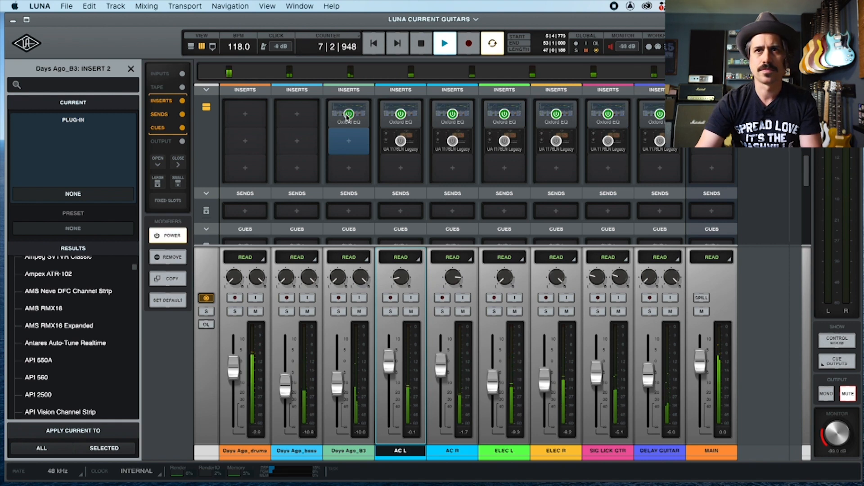
pyautogui.click(348, 114)
pyautogui.moveTo(348, 115); pyautogui.dragTo(660, 117)
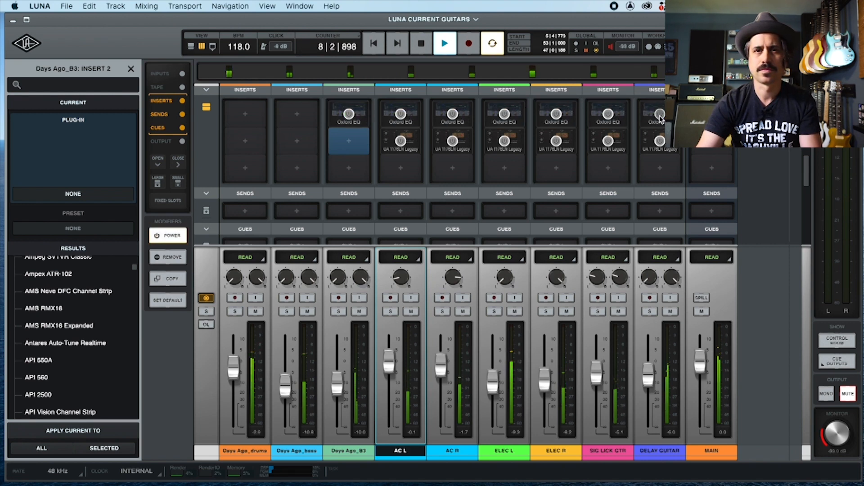
pyautogui.moveTo(660, 116); pyautogui.dragTo(344, 115)
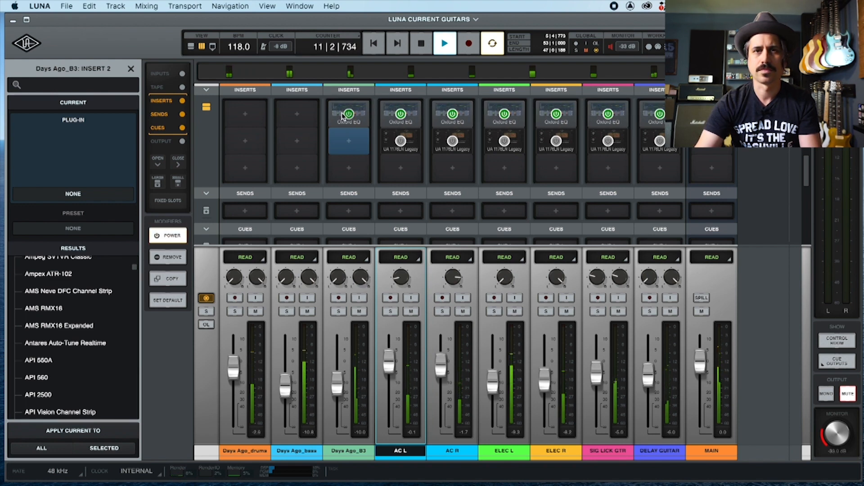
pyautogui.press('space')
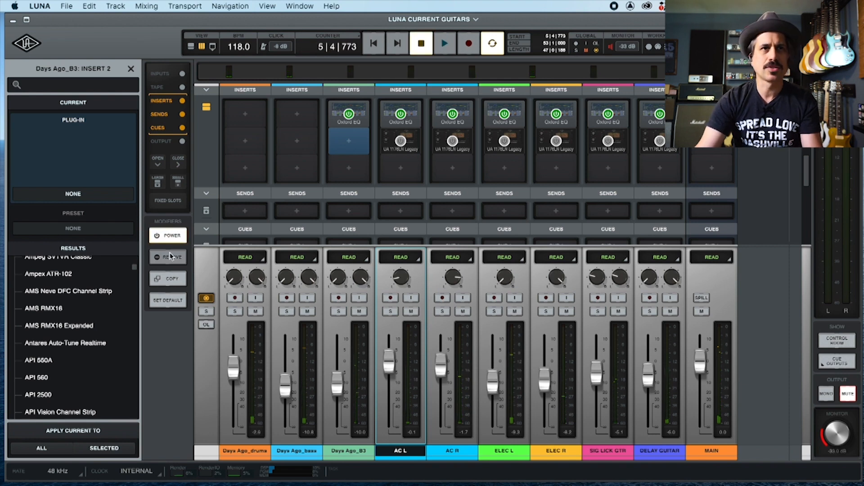
pyautogui.click(171, 236)
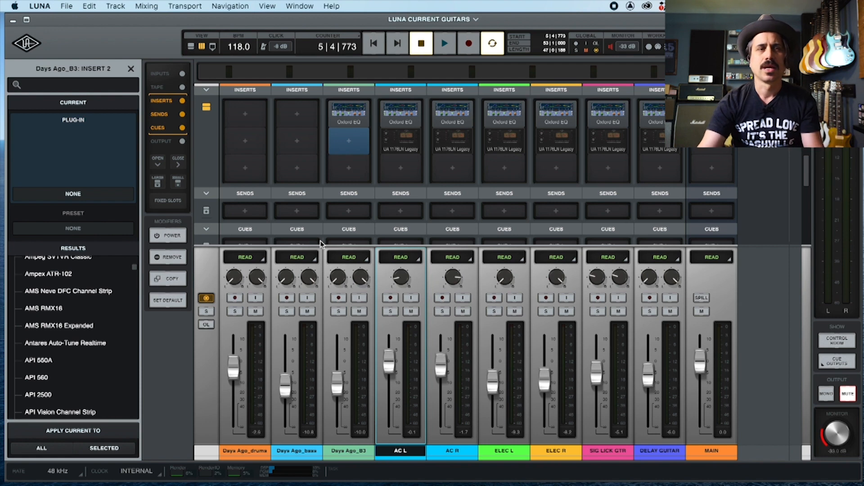
# Open the UA 1176LN Legacy compressor on AC L, examine its controls and close it
pyautogui.click(404, 141)
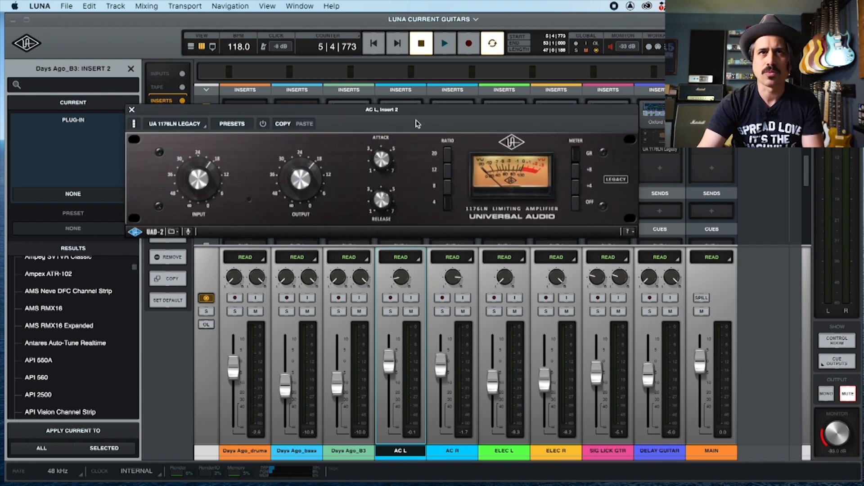
pyautogui.moveTo(423, 112); pyautogui.dragTo(495, 173)
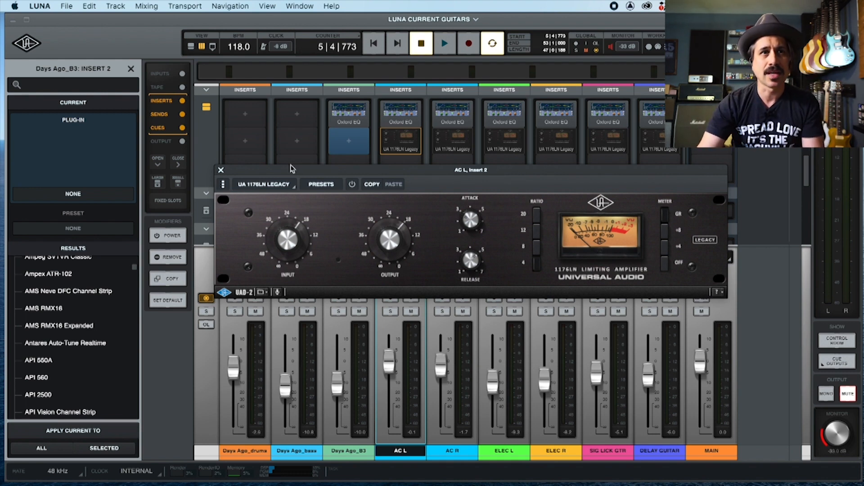
pyautogui.click(220, 170)
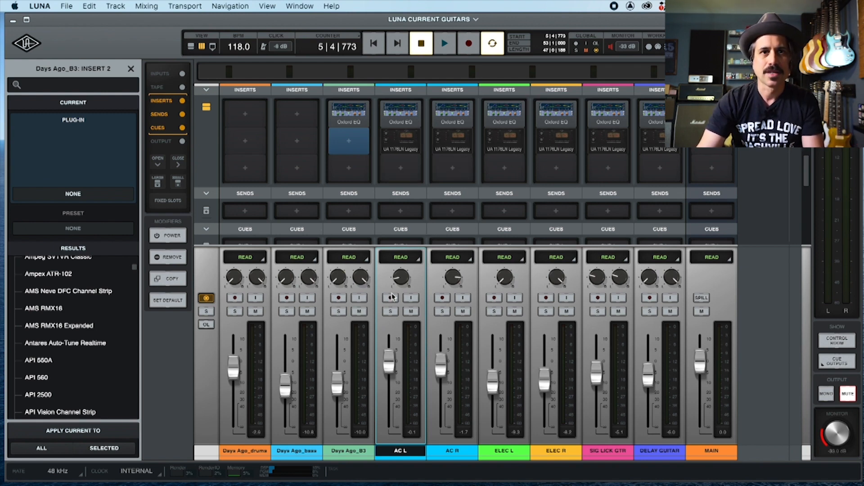
# Play the full mix and power on the UA 1176LN Legacy compressors one by one from AC L through DELAY GUITAR
pyautogui.click(166, 237)
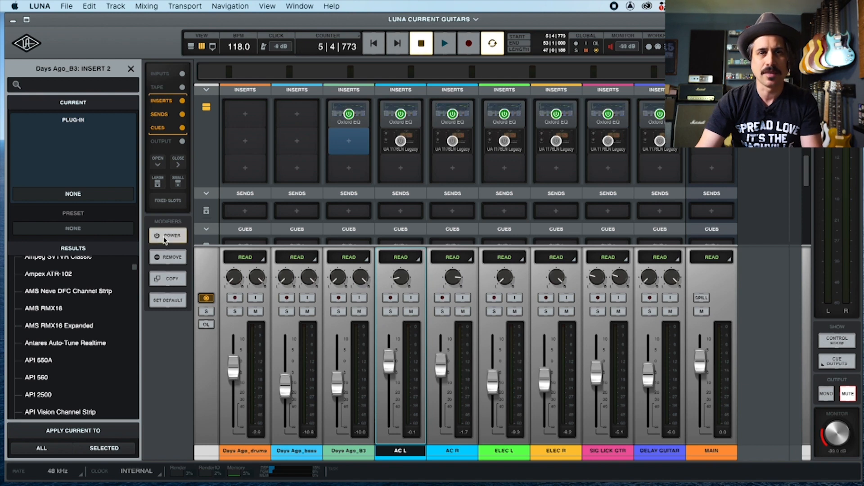
pyautogui.press('space')
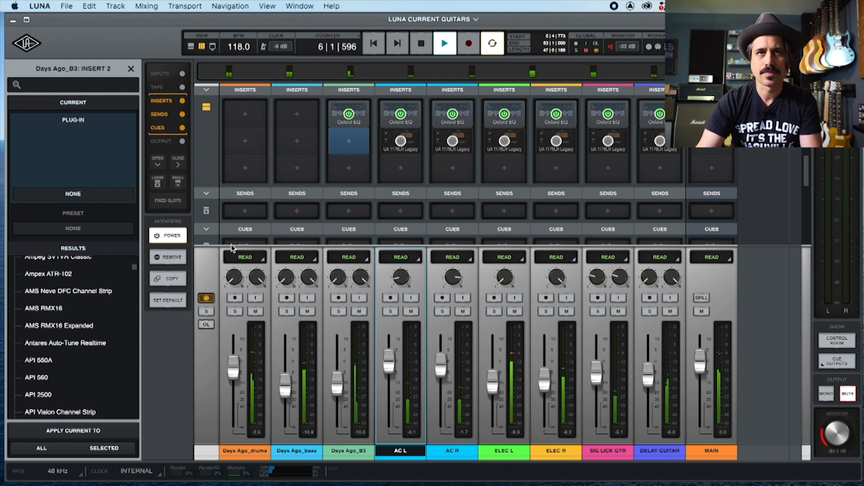
pyautogui.click(401, 141)
pyautogui.click(453, 141)
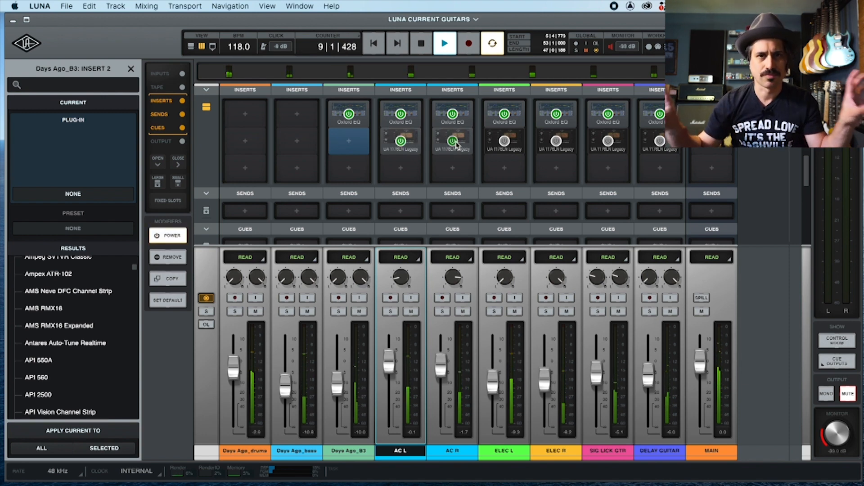
pyautogui.click(504, 141)
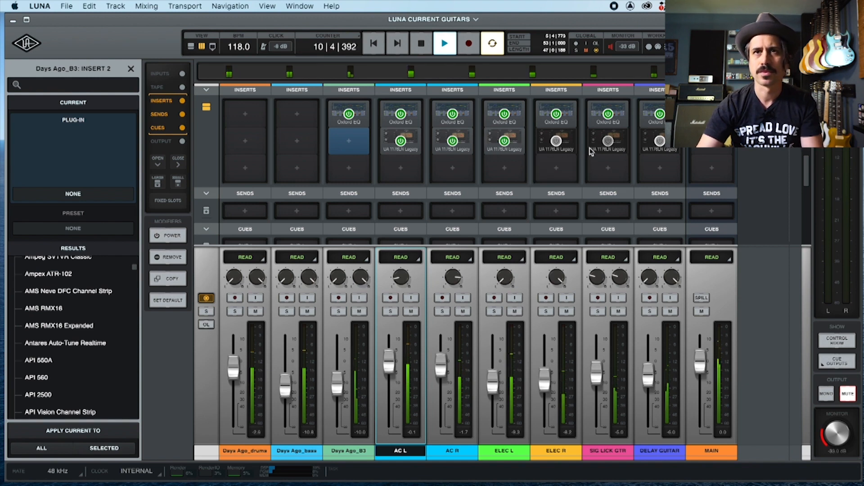
pyautogui.click(556, 141)
pyautogui.click(609, 141)
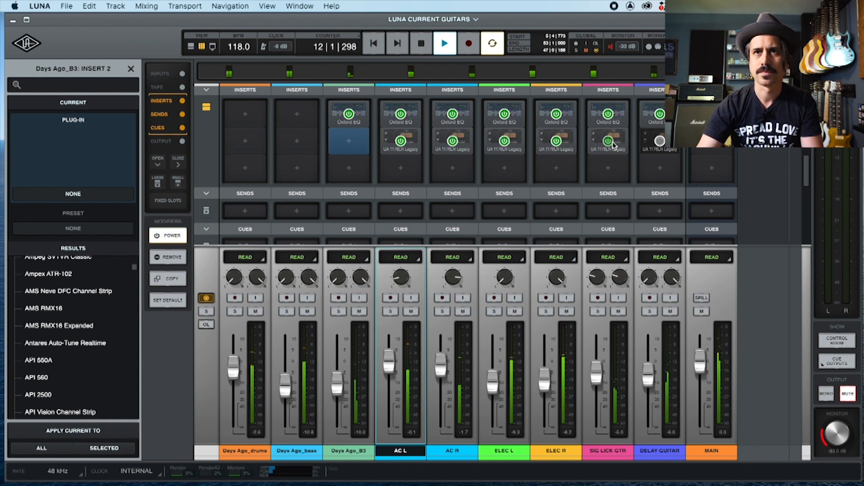
pyautogui.click(660, 142)
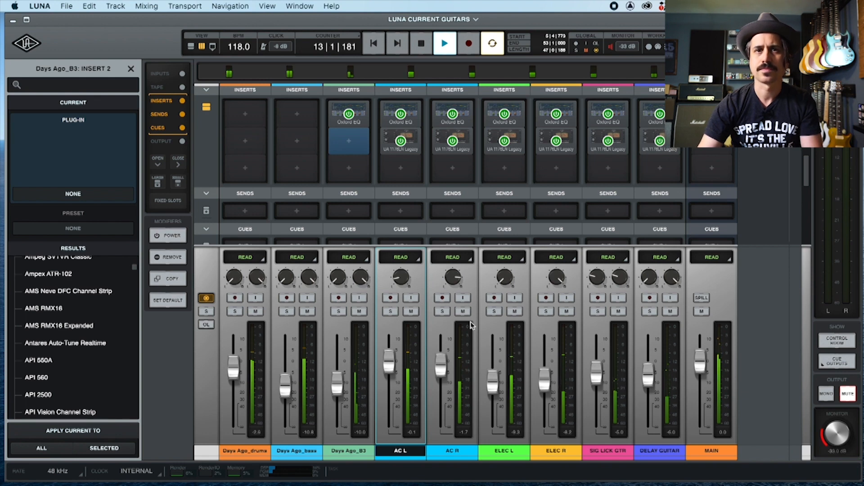
# Lower the AC L fader to about -3.5 dB and AC R to about -1.9 dB, and trim ELEC R slightly during playback
pyautogui.moveTo(389, 363); pyautogui.dragTo(389, 372)
pyautogui.moveTo(441, 369); pyautogui.dragTo(443, 370)
pyautogui.press('Escape')
pyautogui.moveTo(546, 382); pyautogui.dragTo(611, 378)
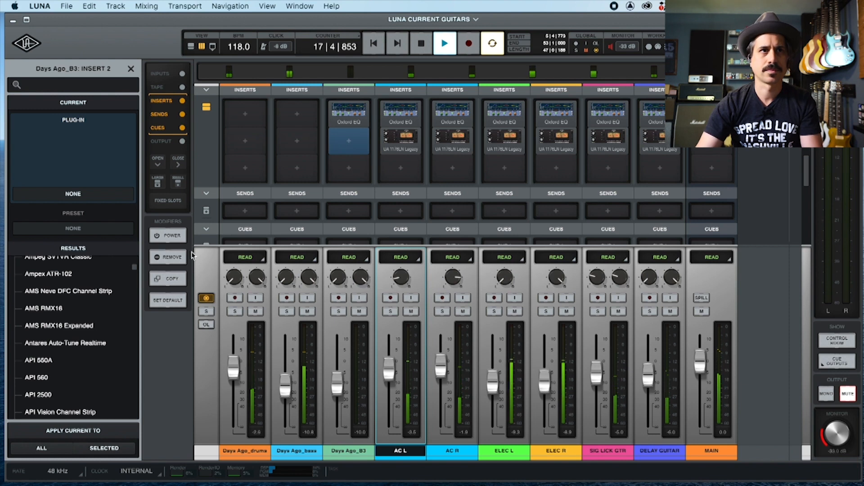
# Bypass the UA 1176LN Legacy compressors from AC L through DELAY GUITAR during playback, listen and re-enable them
pyautogui.click(167, 235)
pyautogui.moveTo(401, 141); pyautogui.dragTo(658, 141)
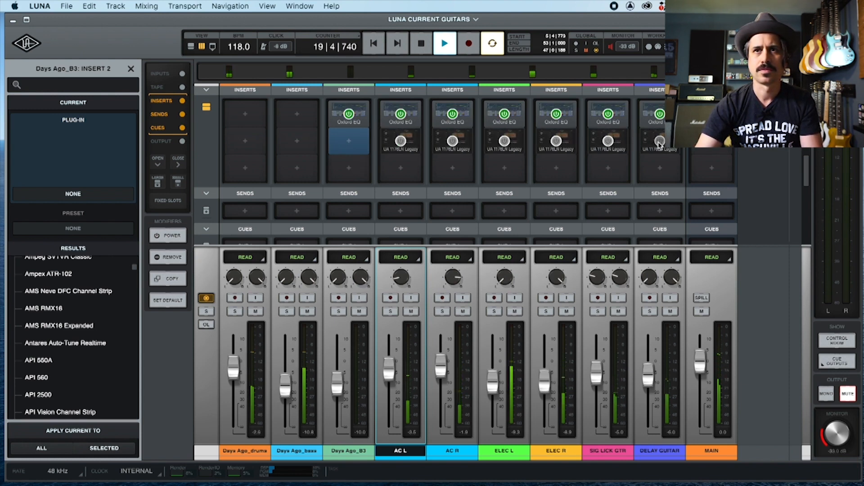
pyautogui.moveTo(661, 144); pyautogui.dragTo(402, 143)
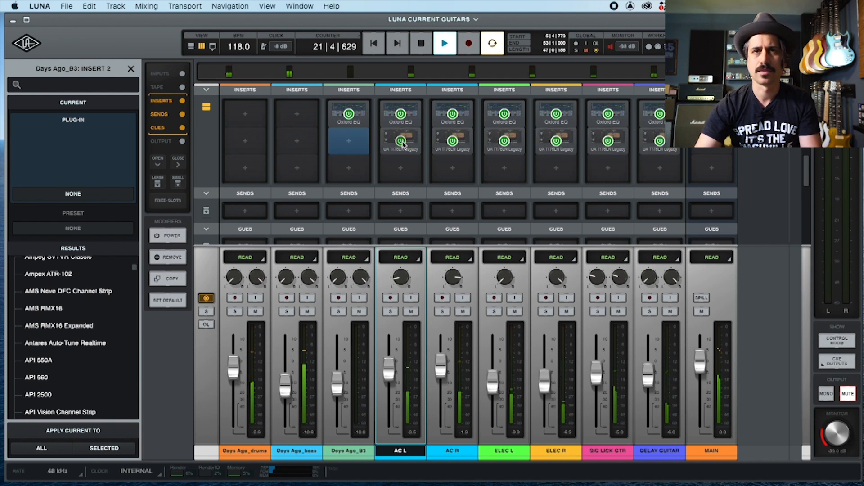
# Compare the mix with the Oxford EQs and 1176LNs off and on, lower AC L to about -3.9 dB and AC R to -4.6 dB, and stop
pyautogui.moveTo(349, 114); pyautogui.dragTo(659, 114)
pyautogui.moveTo(400, 141)
pyautogui.mouseDown()
pyautogui.moveTo(696, 149)
pyautogui.moveTo(399, 141)
pyautogui.mouseUp()
pyautogui.moveTo(349, 114); pyautogui.dragTo(662, 115)
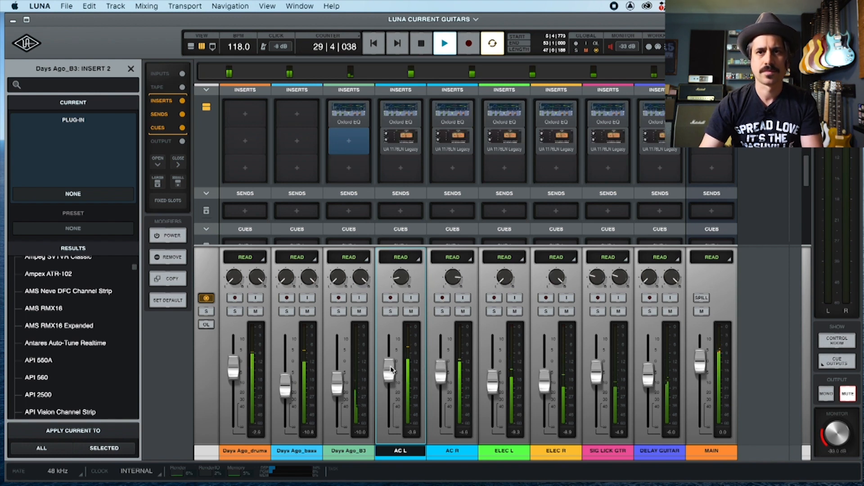
pyautogui.press('space')
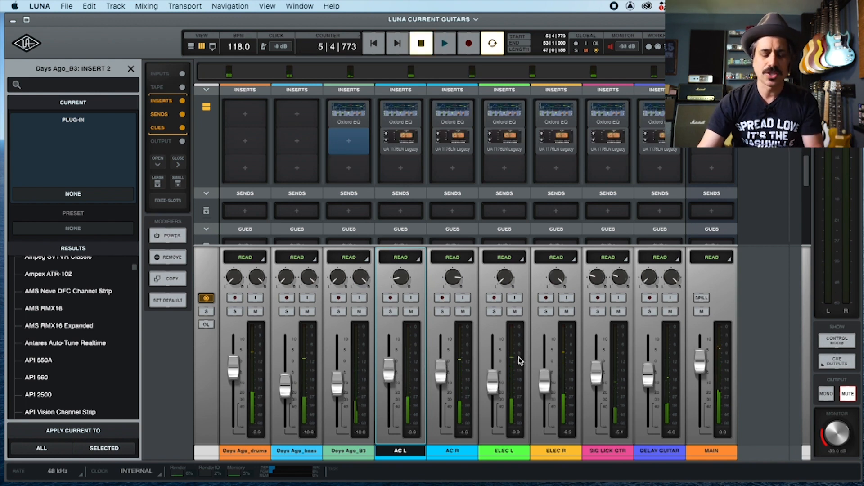
# Switch to the timeline and examine the clip endings of AC L, AC R and ELEC L around the TA and V2 sections
pyautogui.press('super+equal')
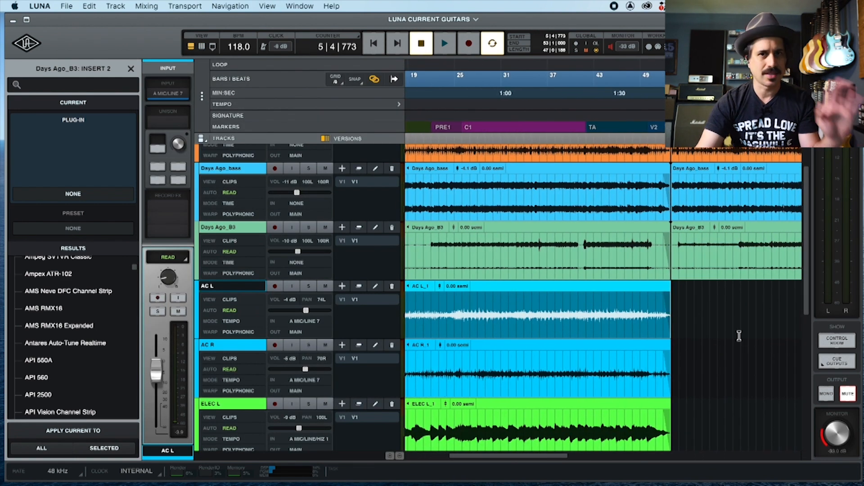
pyautogui.click(738, 336)
pyautogui.press('t')
pyautogui.press('t')
pyautogui.hscroll(-5, 642, 329)
pyautogui.press('r')
pyautogui.hscroll(-3, 641, 329)
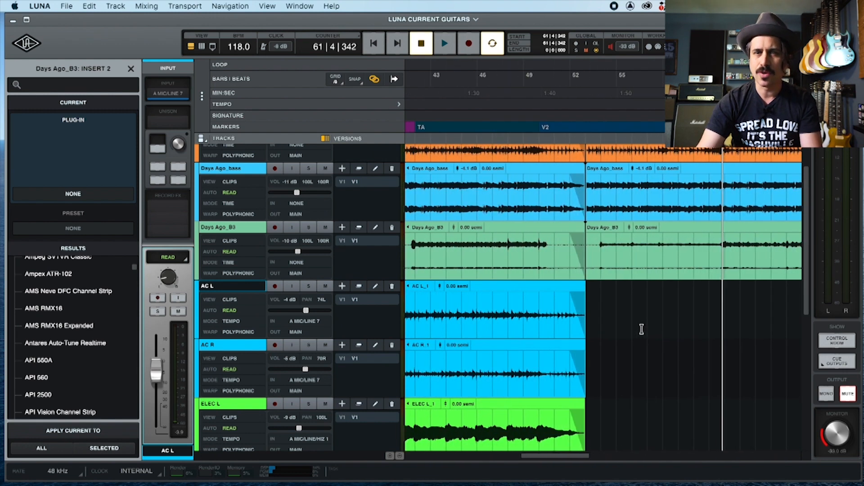
pyautogui.hscroll(-1, 643, 329)
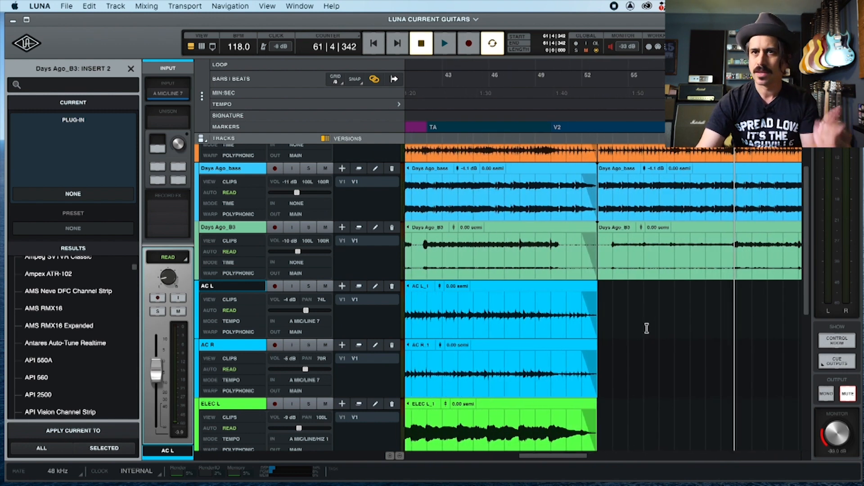
pyautogui.hscroll(-1, 647, 328)
pyautogui.hscroll(-1, 647, 328)
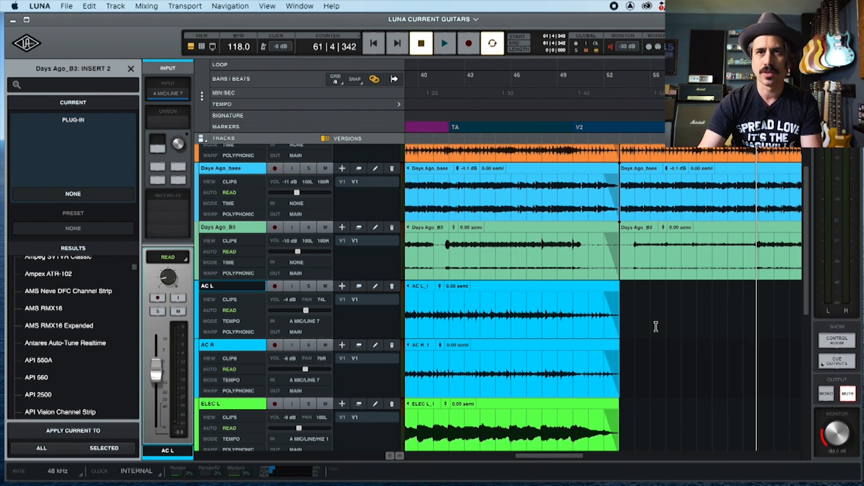
pyautogui.hscroll(-4, 655, 327)
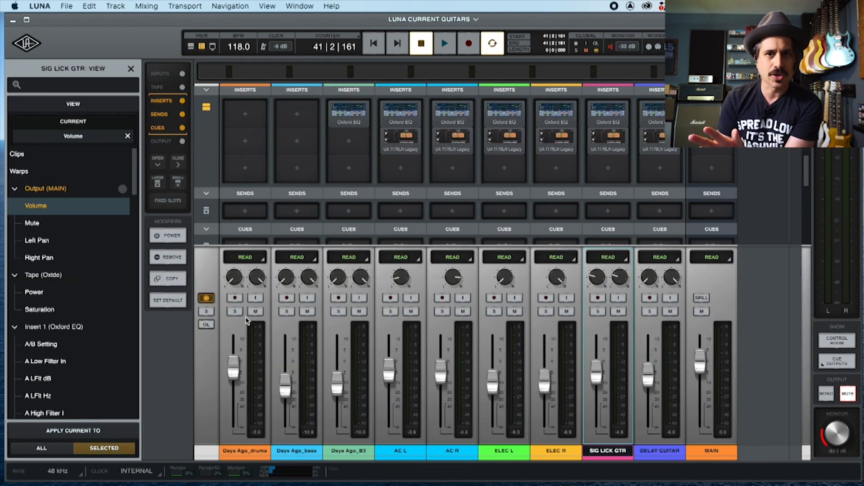